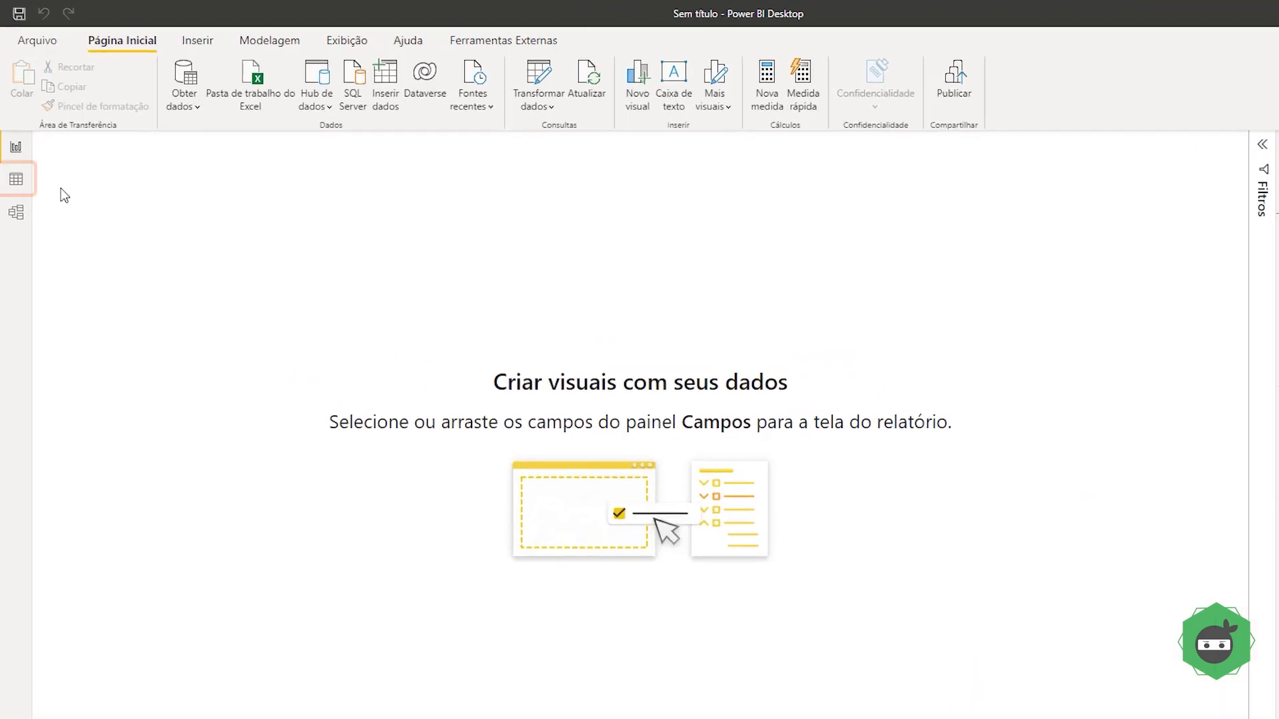
Show the Amazon table in Data view and format its Data column as short date dd/mm/yyyy
left_click(16, 178)
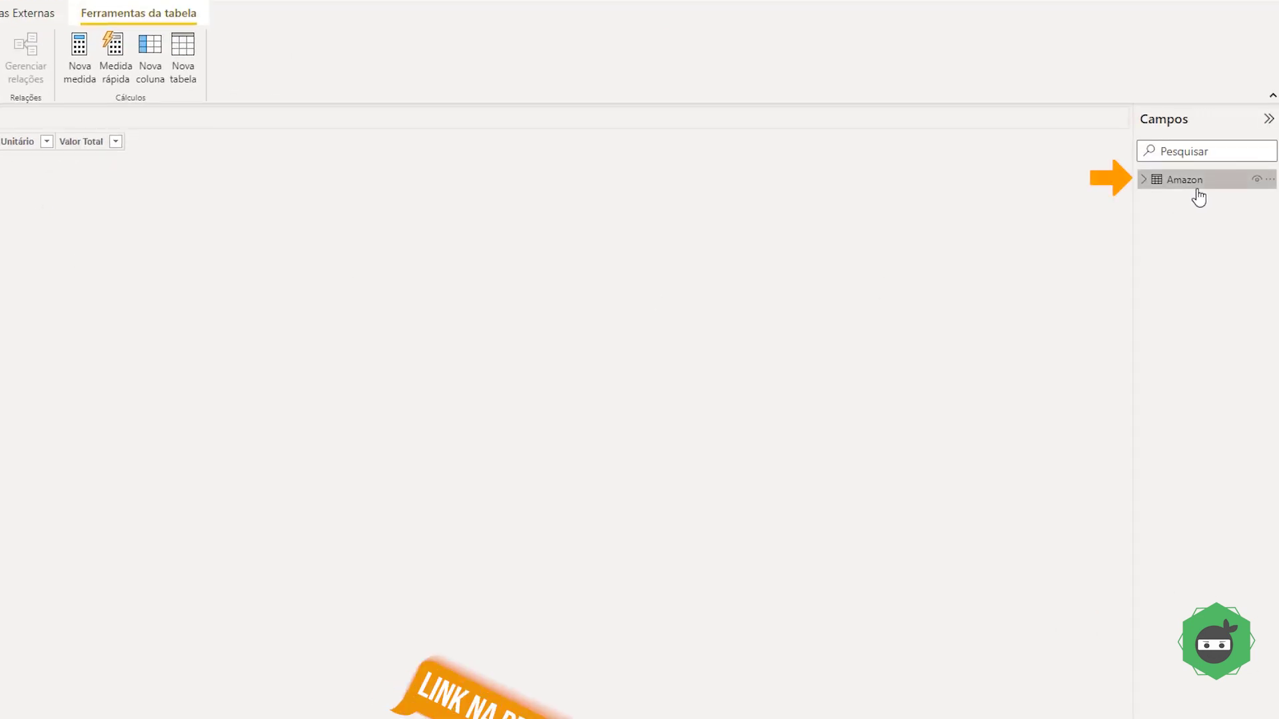
left_click(1192, 183)
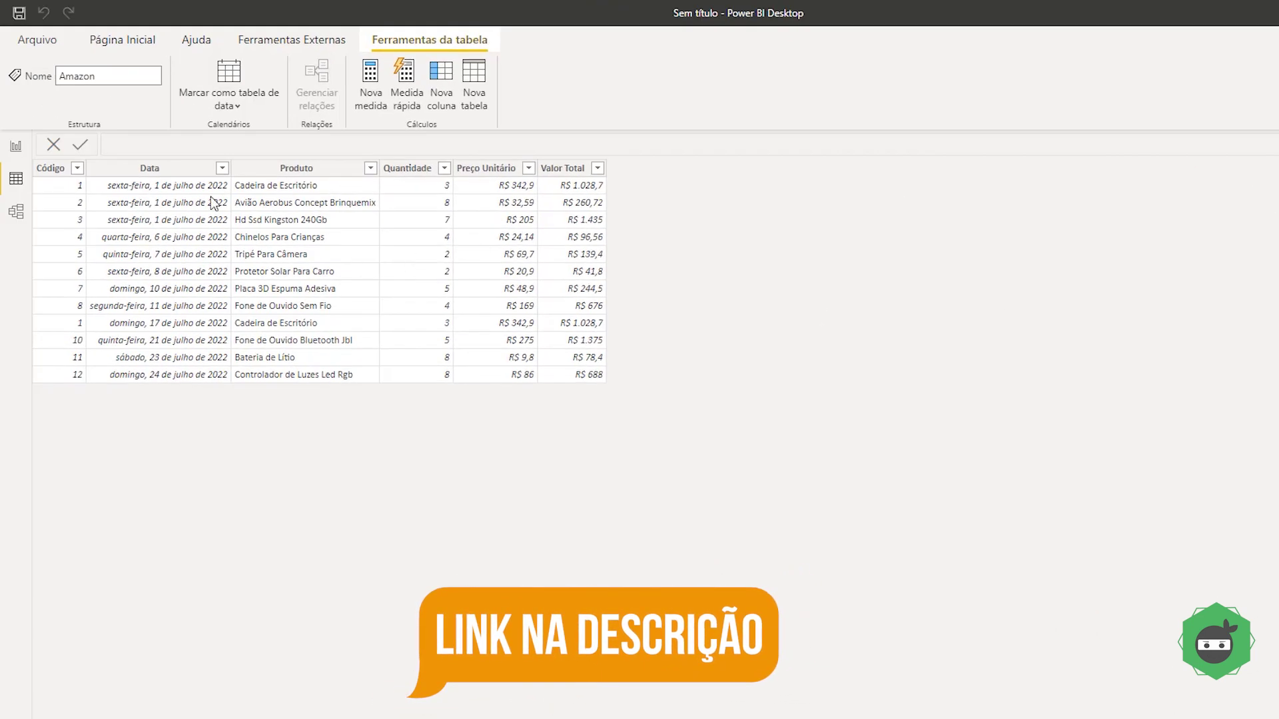
left_click(152, 168)
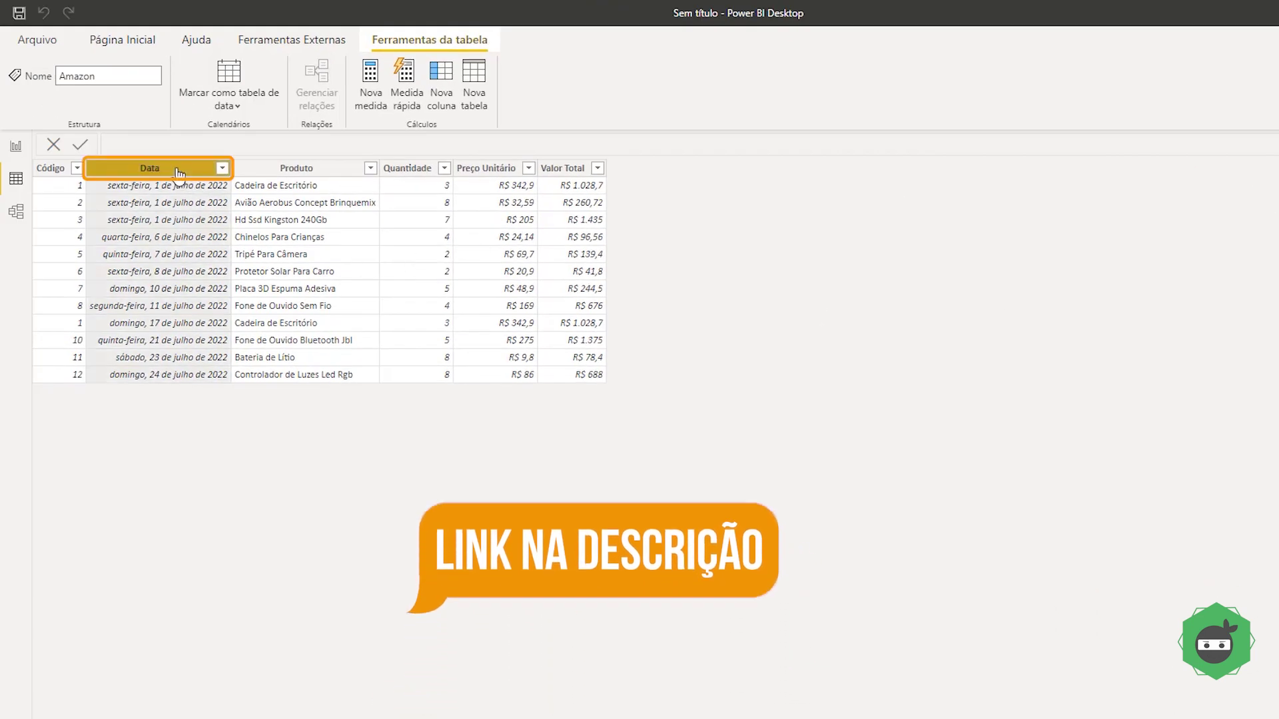
left_click(374, 76)
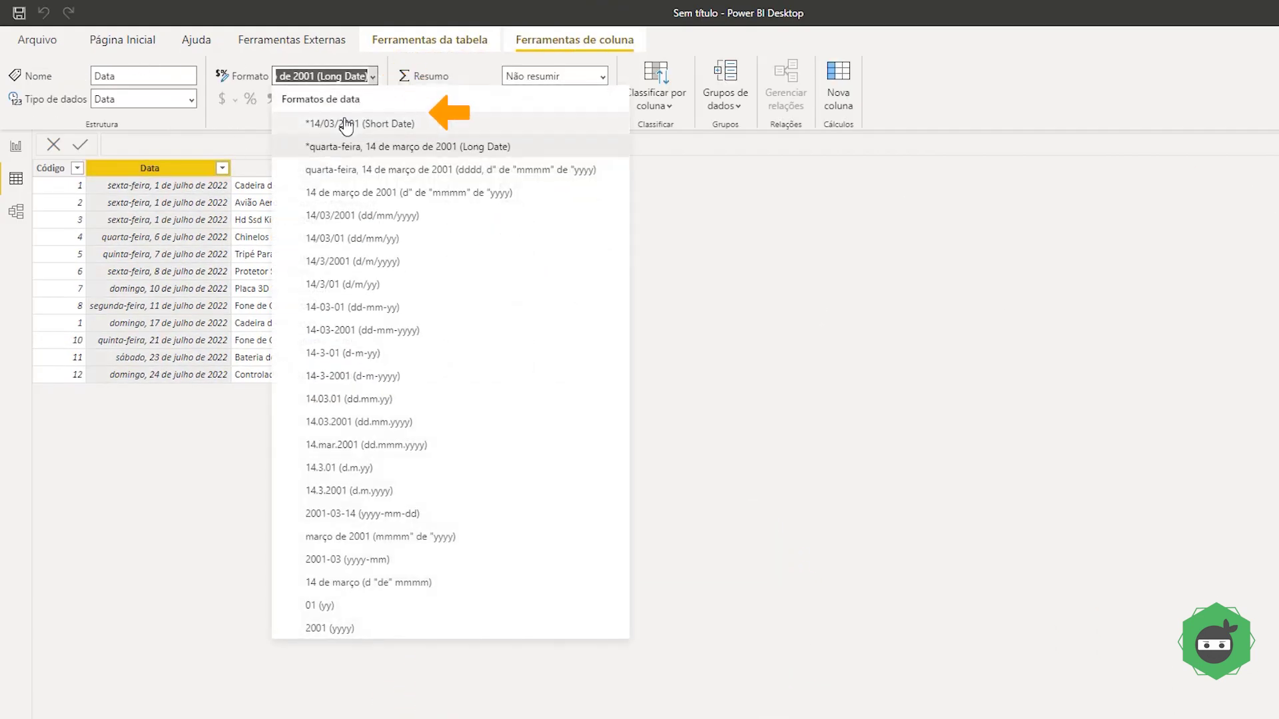
left_click(346, 136)
key("Down")
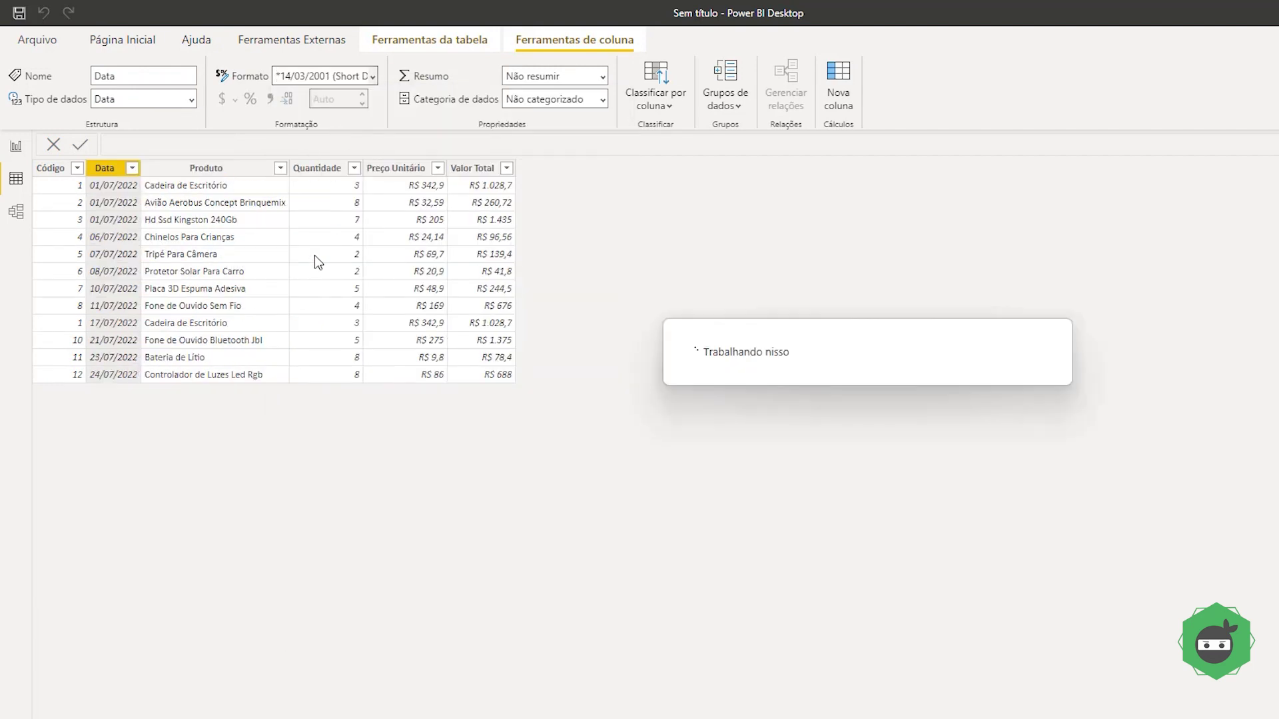
left_click(53, 169)
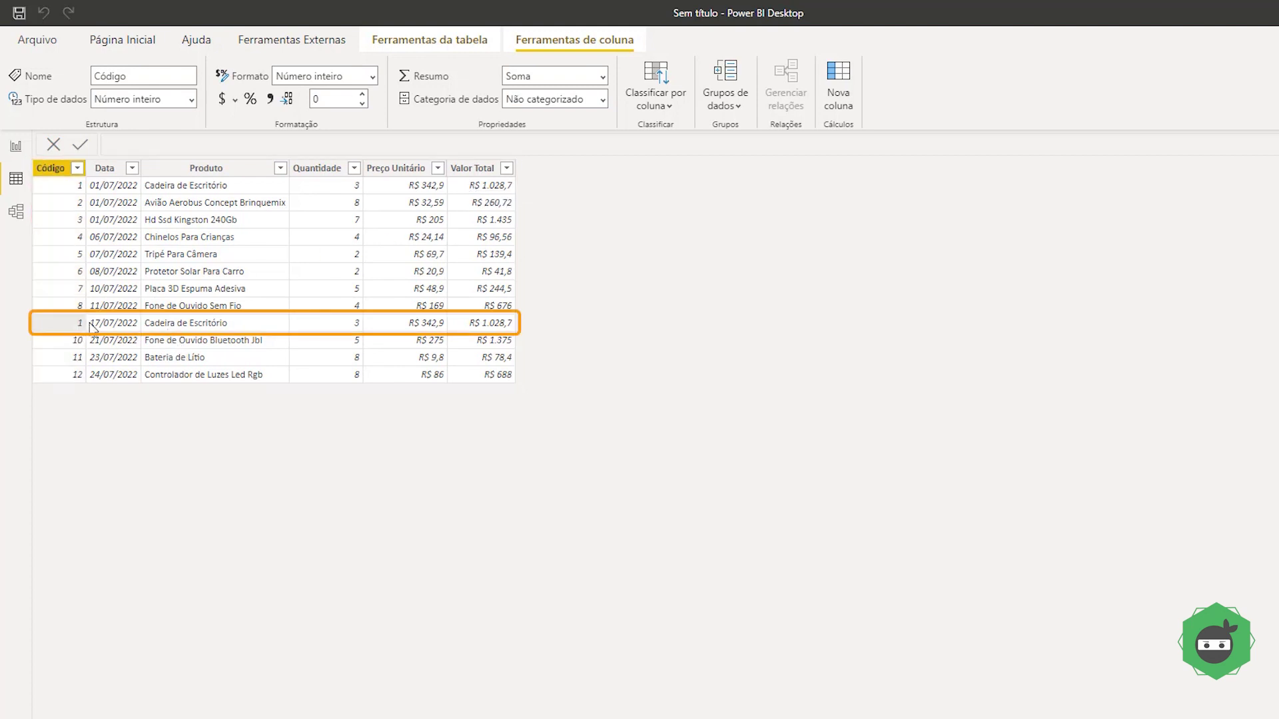
Inspect the Amazon table's Produto, Valor Total and Preço Unitário columns in Data view
left_click(150, 324)
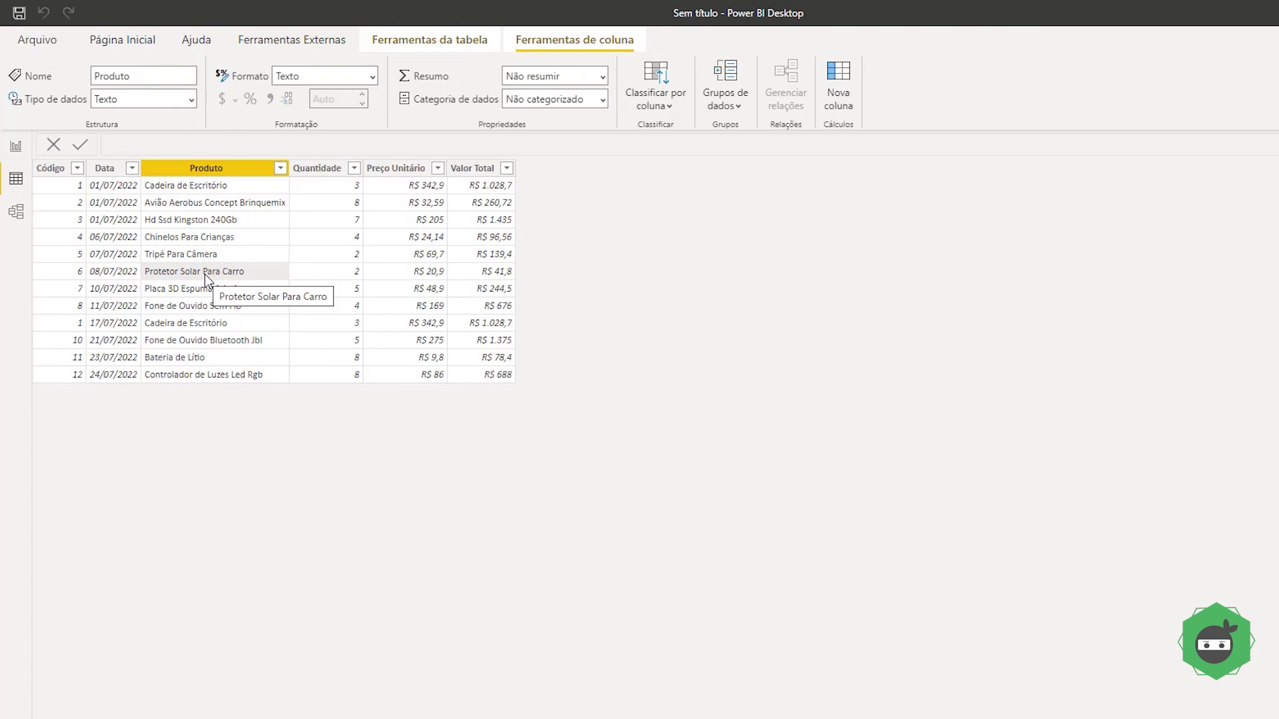
left_click(16, 146)
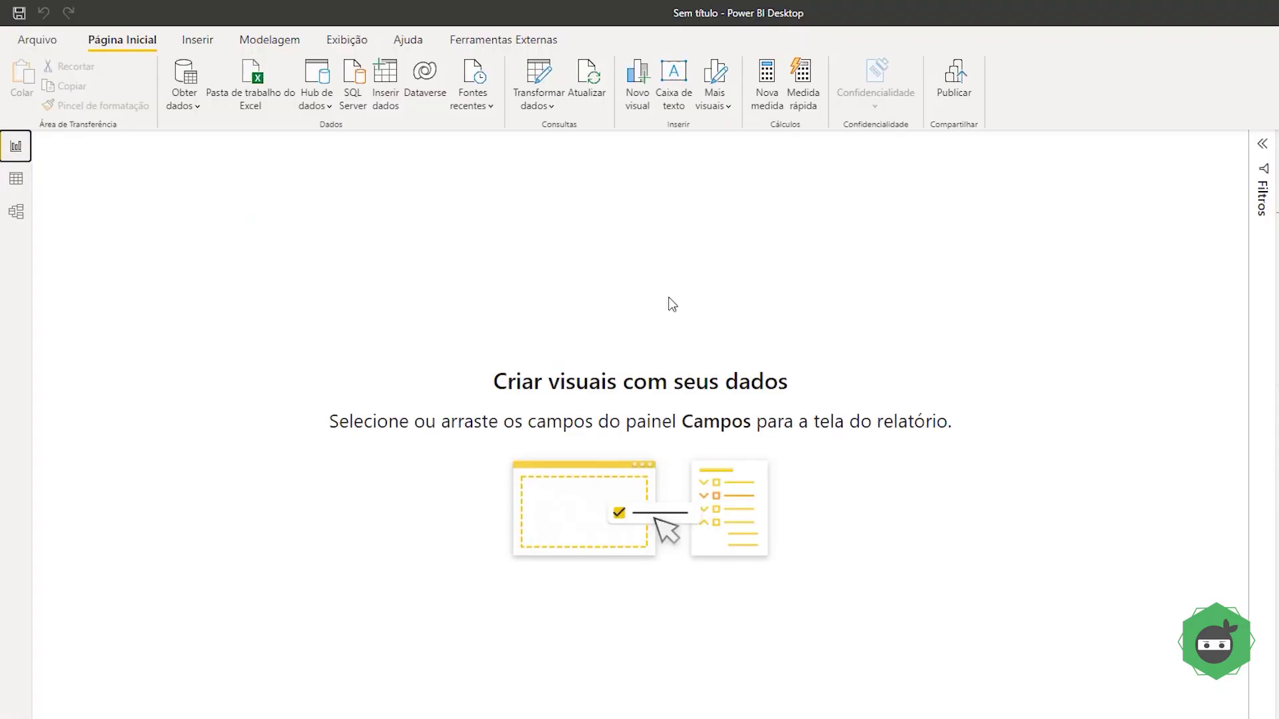
left_click(16, 179)
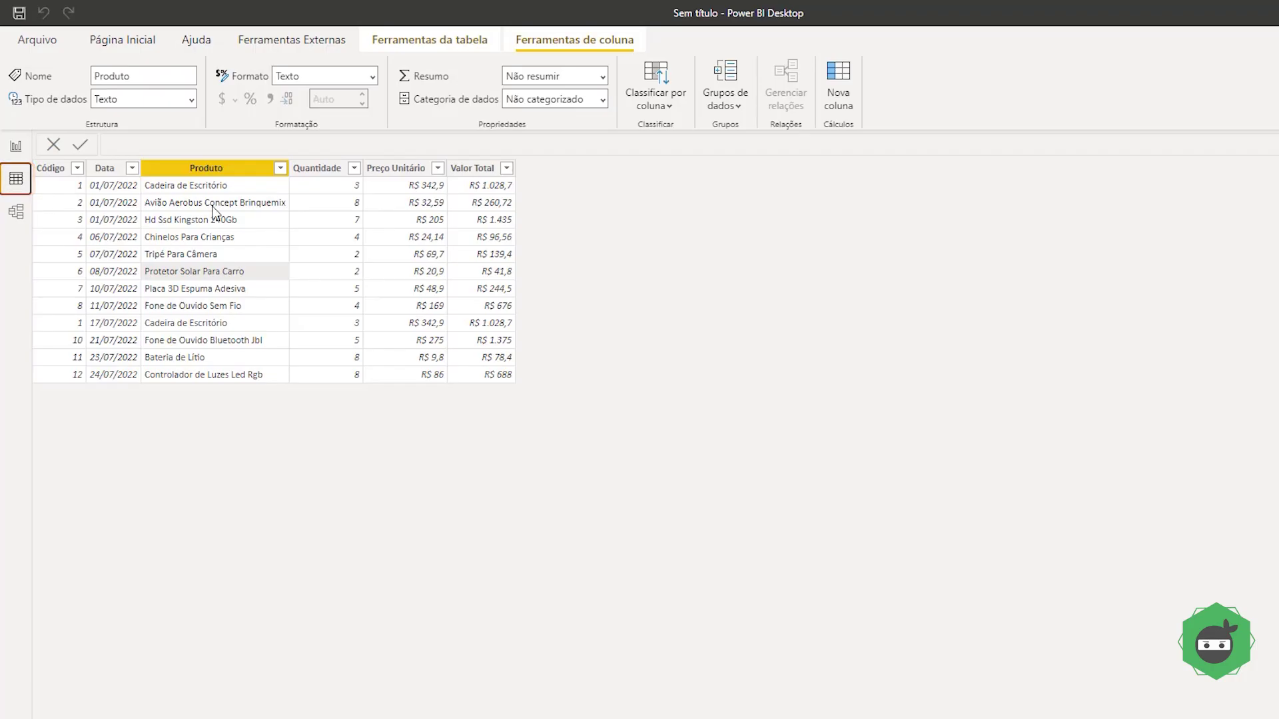
left_click(482, 174)
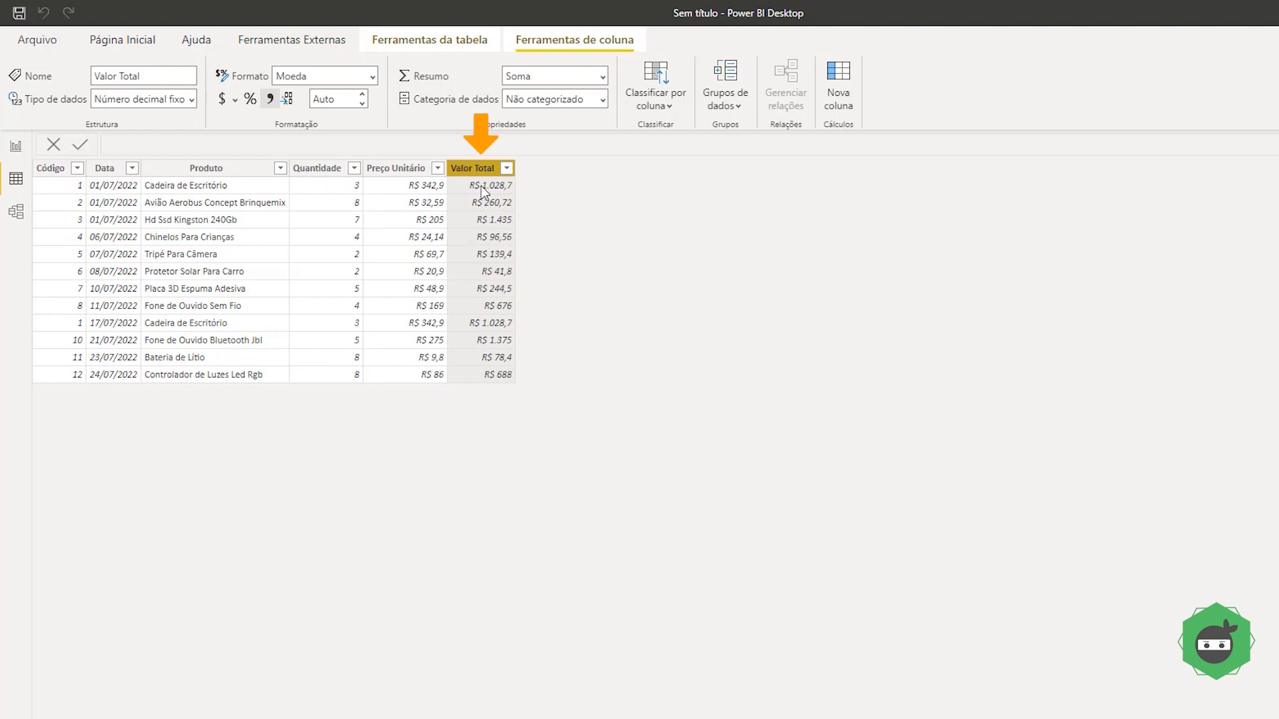
left_click(336, 197)
left_click(393, 186)
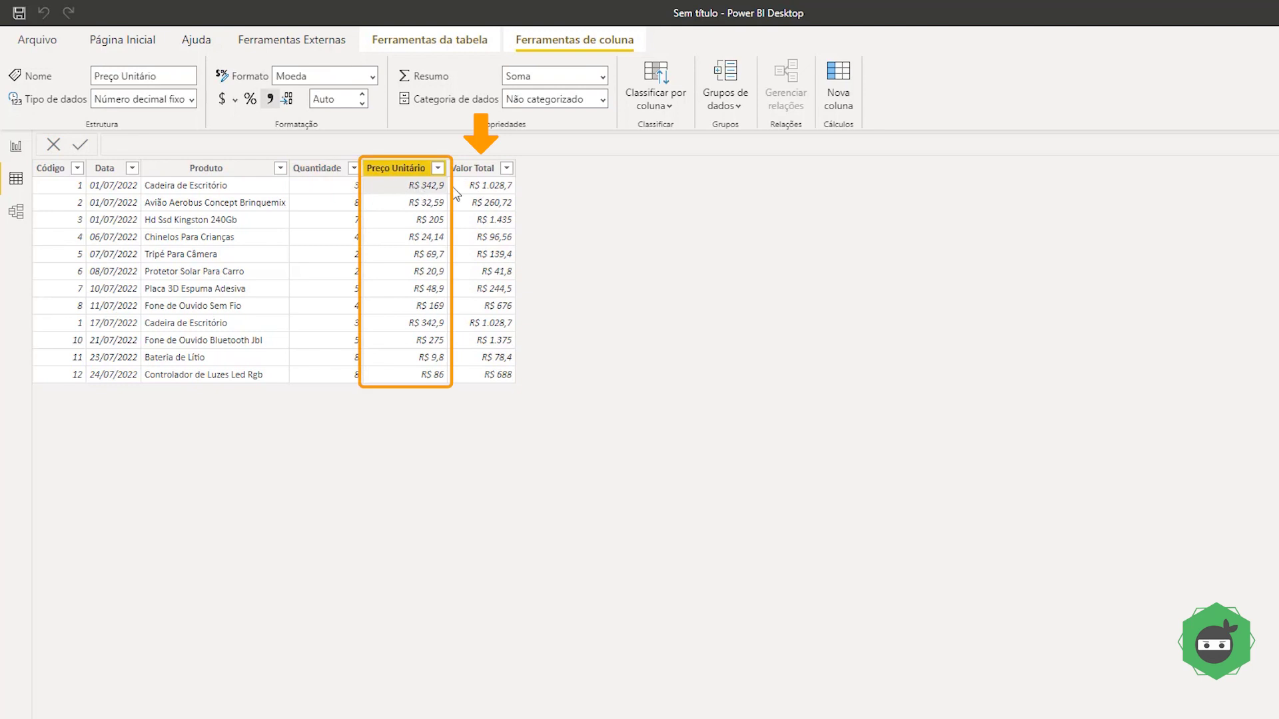
left_click(493, 194)
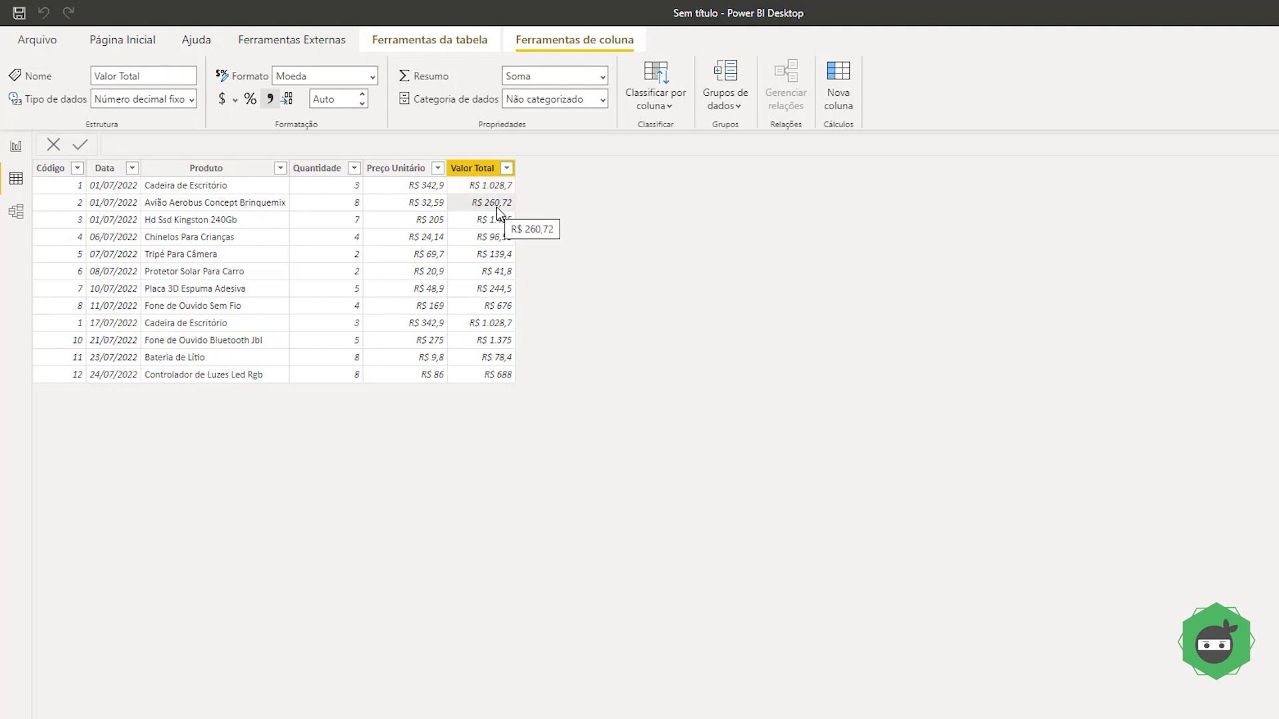
Recheck the Código, Produto and Valor Total columns, then return to the empty report page
left_click(66, 190)
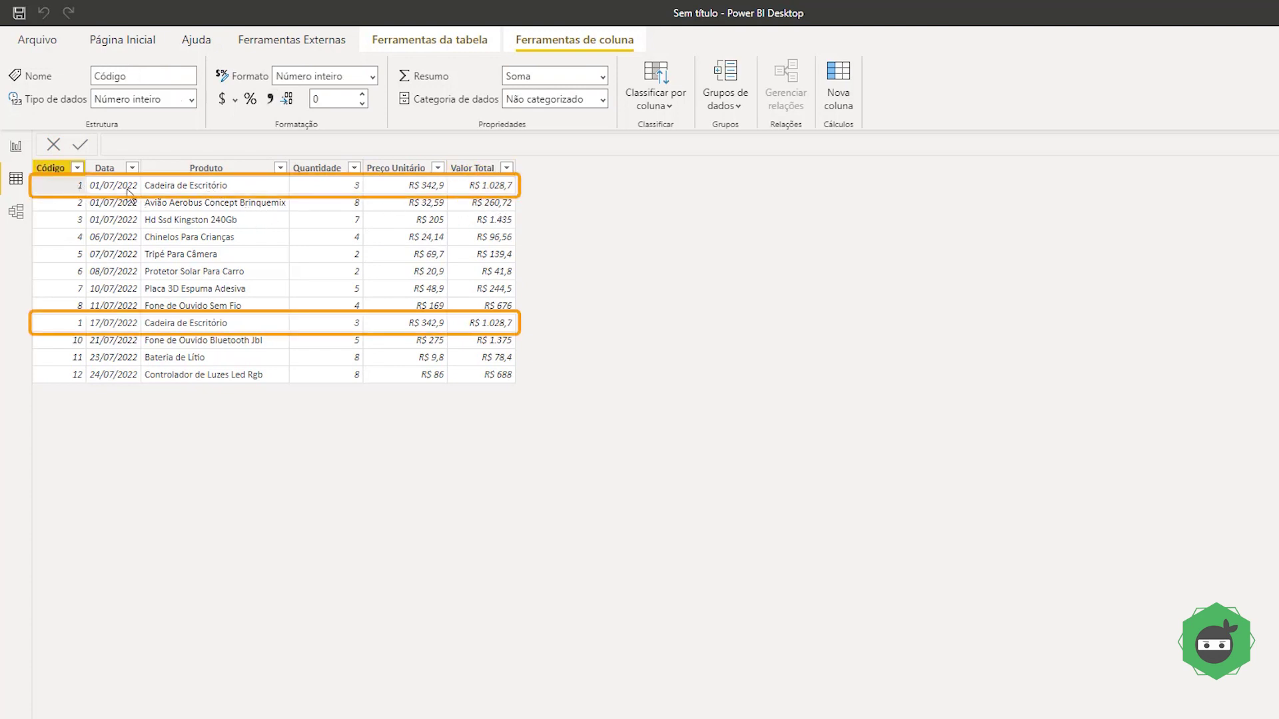
left_click(199, 194)
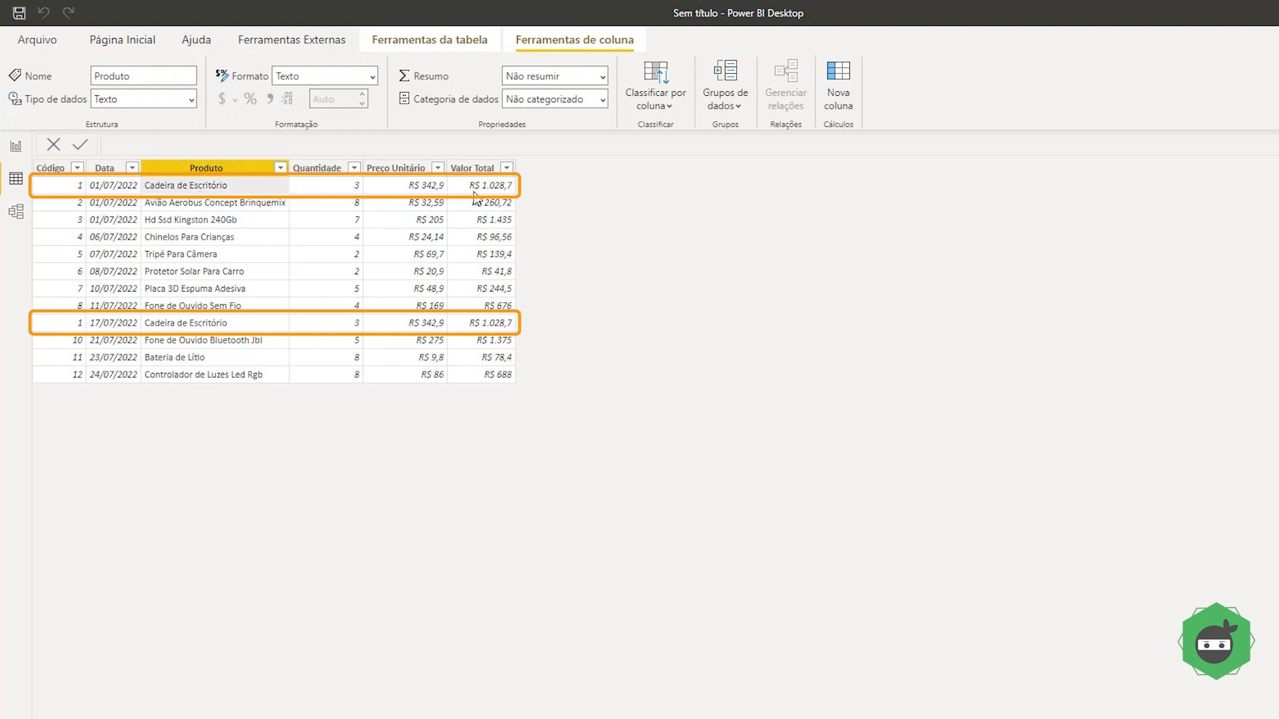
left_click(479, 211)
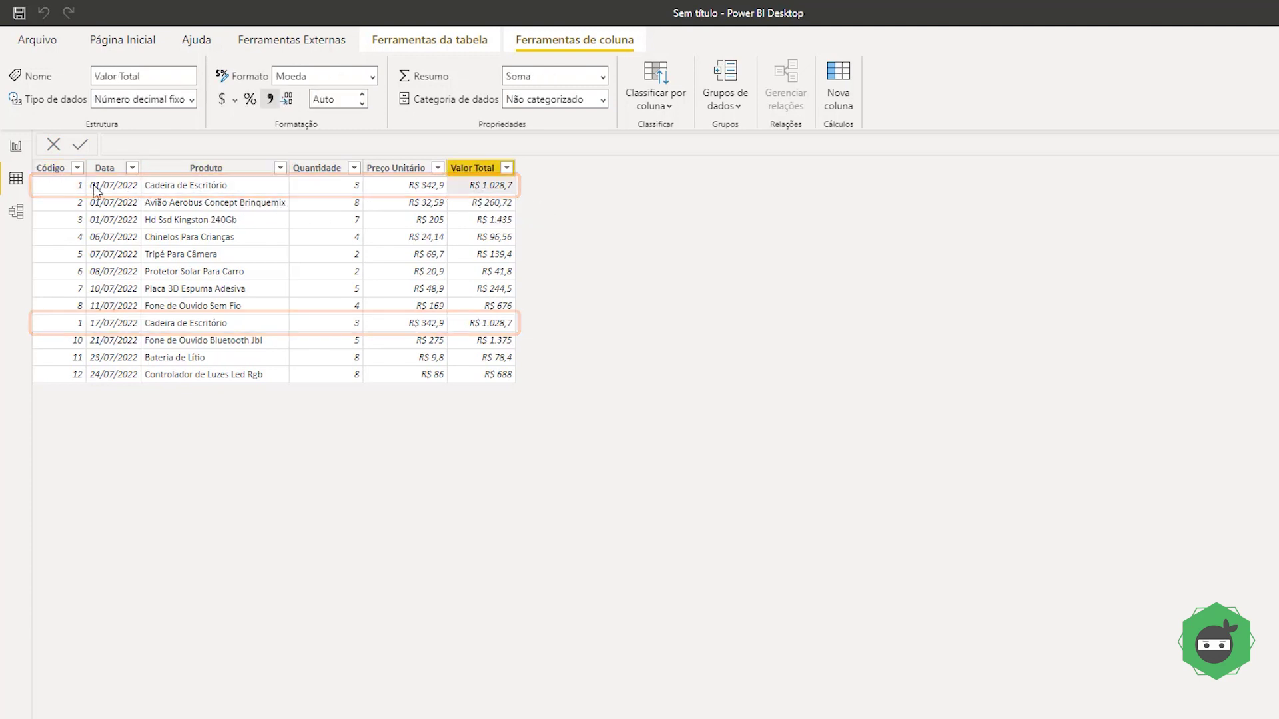
left_click(16, 145)
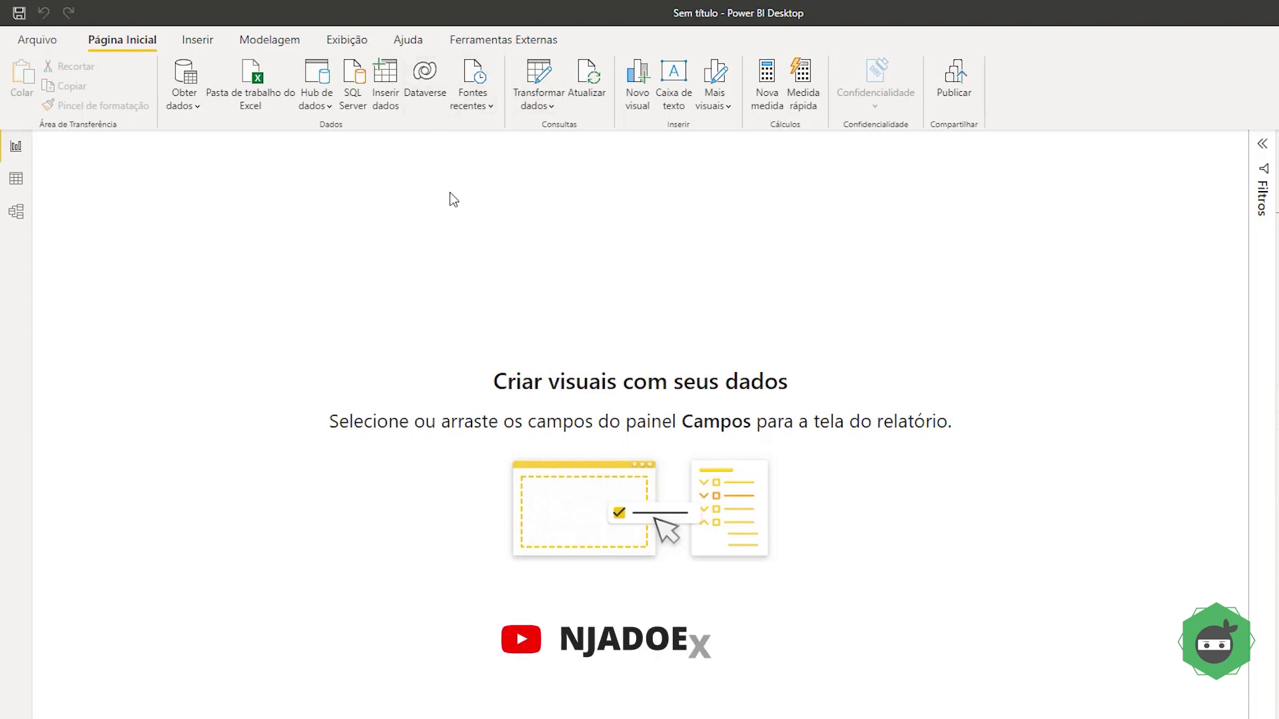
Insert an empty entered-data table named _Medidas and load it into the model
left_click(390, 92)
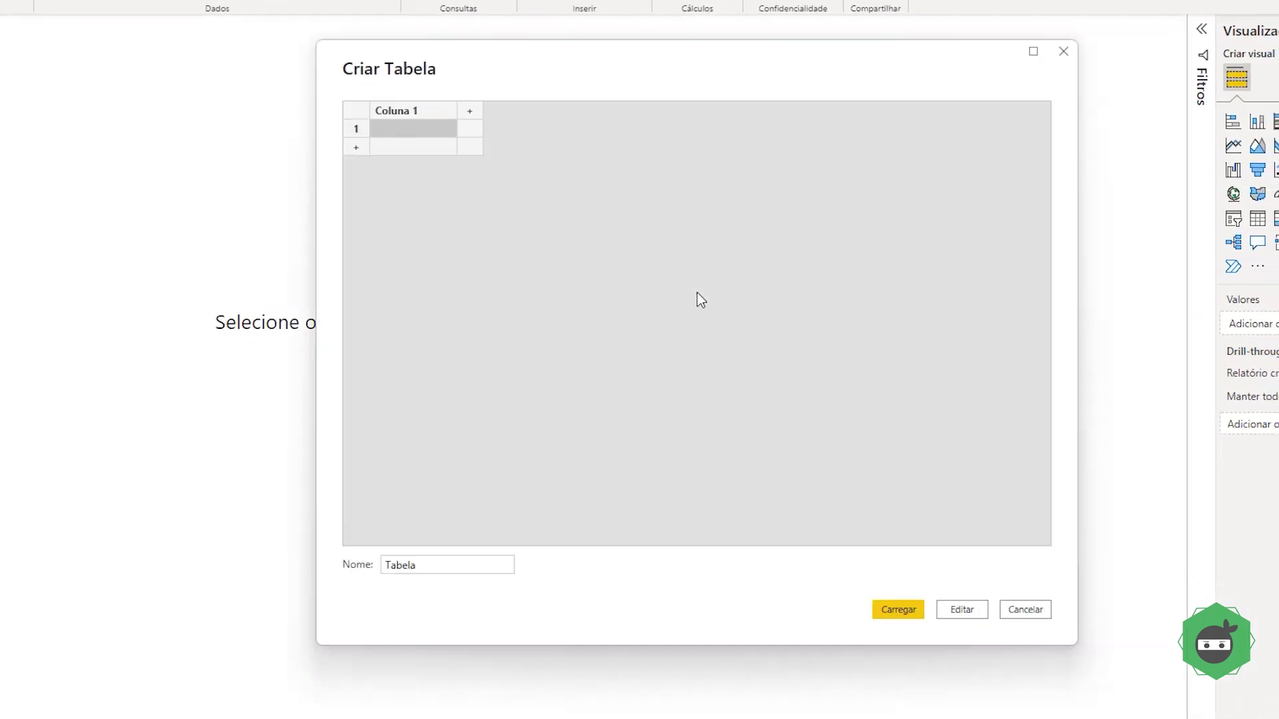
double_click(399, 563)
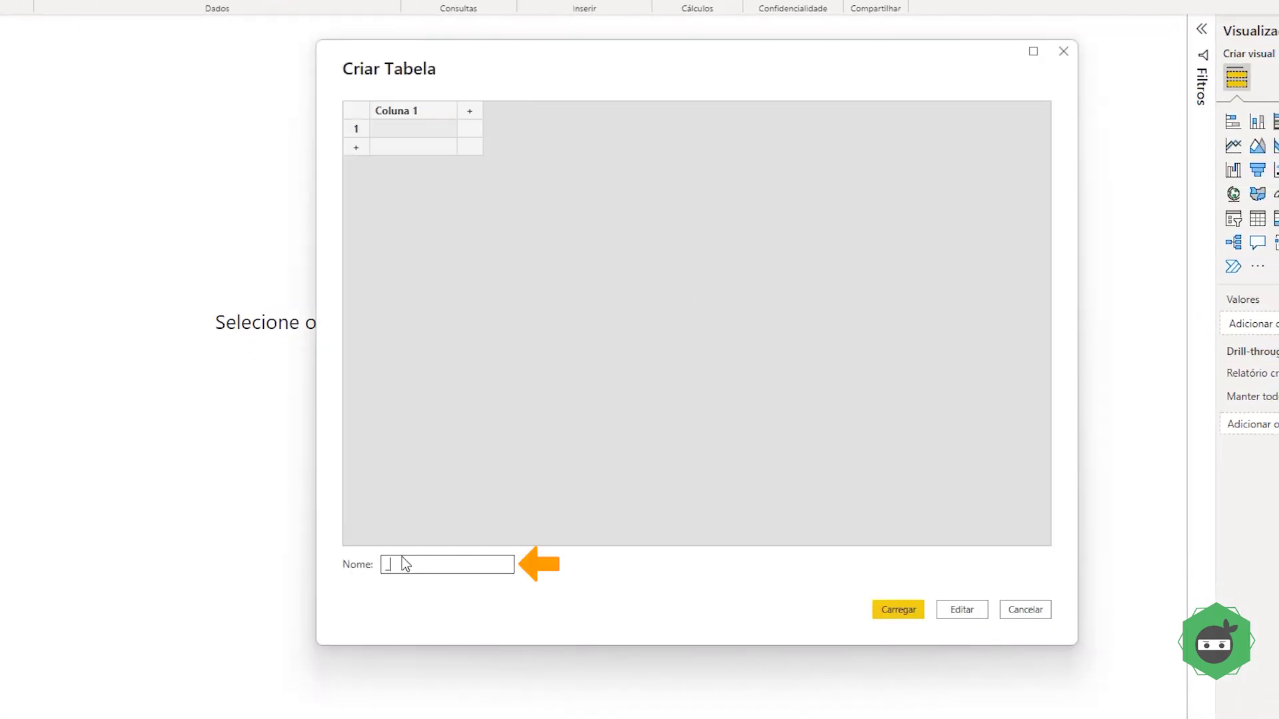
type("Medidas")
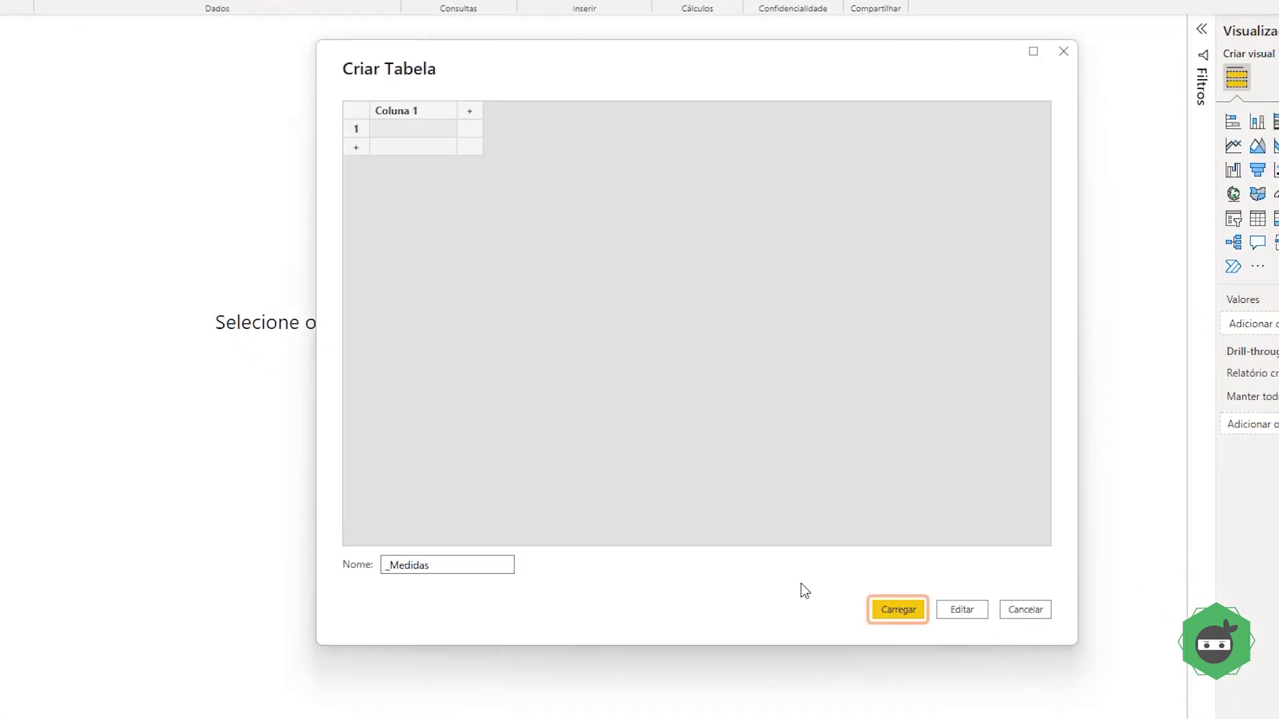
left_click(898, 610)
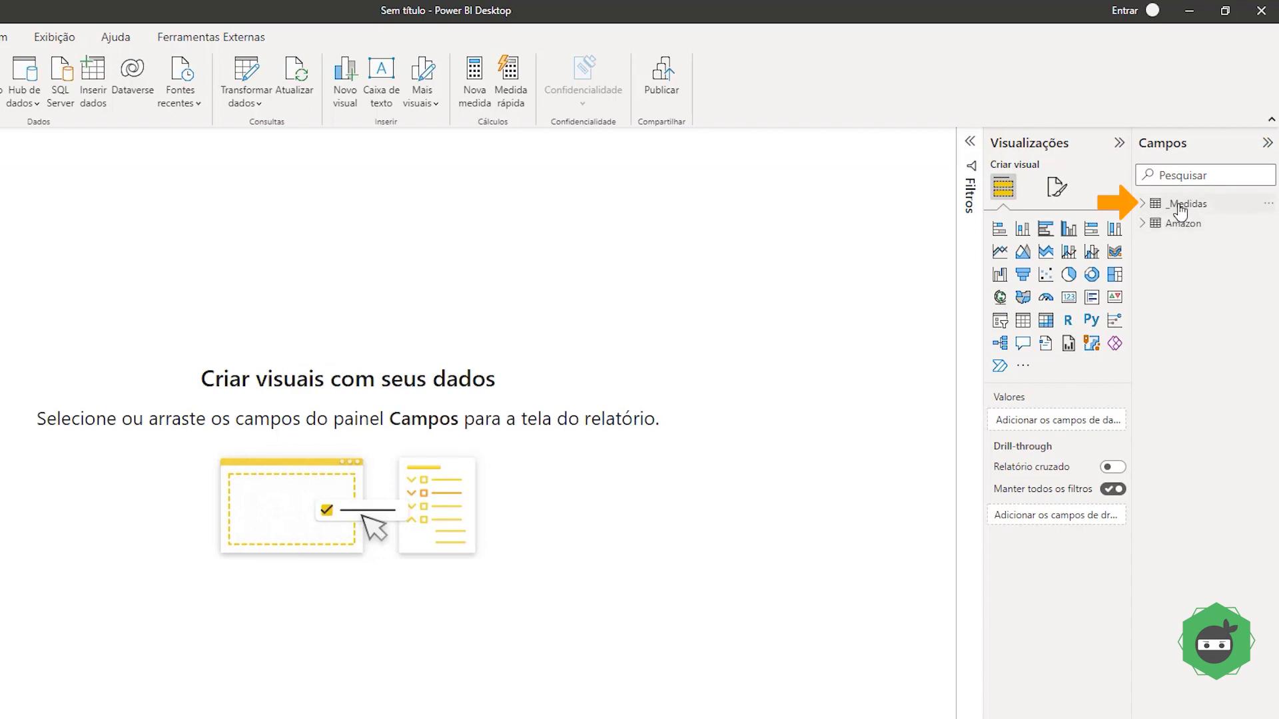
Add a Total measure to _Medidas defined as SUM(Amazon[Valor Total])
right_click(1177, 207)
left_click(1122, 215)
left_click(135, 150)
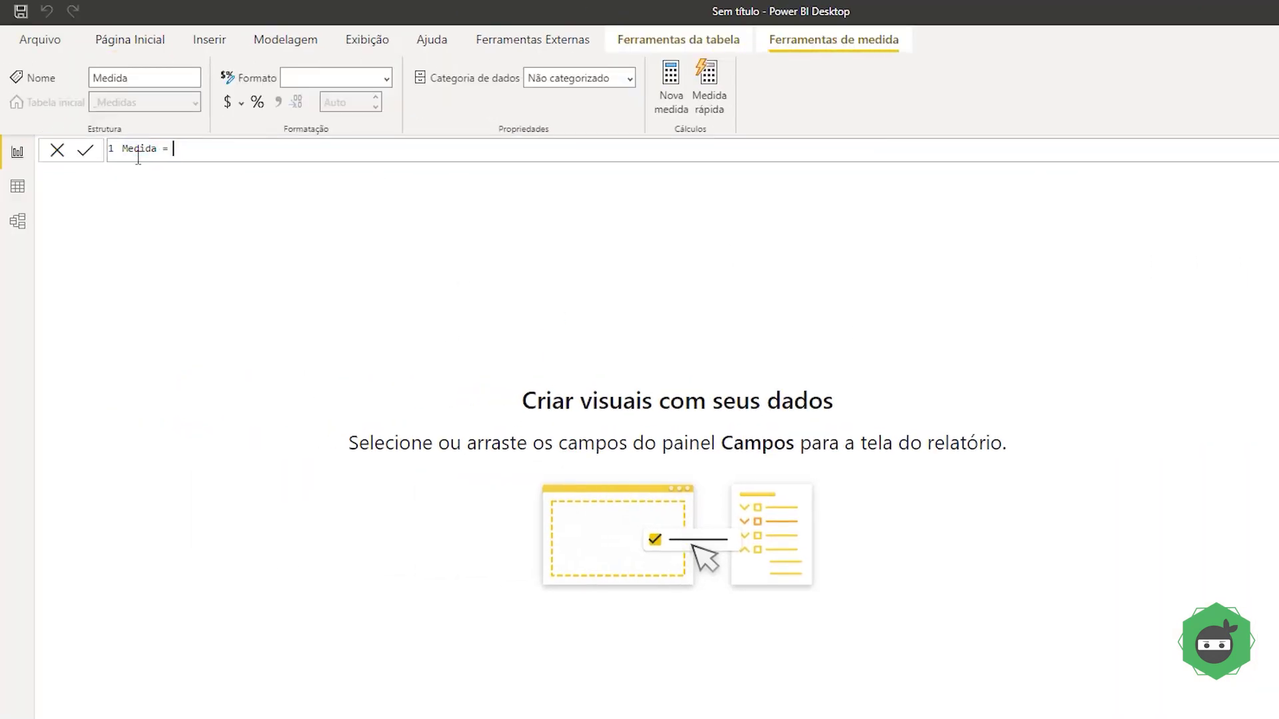
double_click(136, 158)
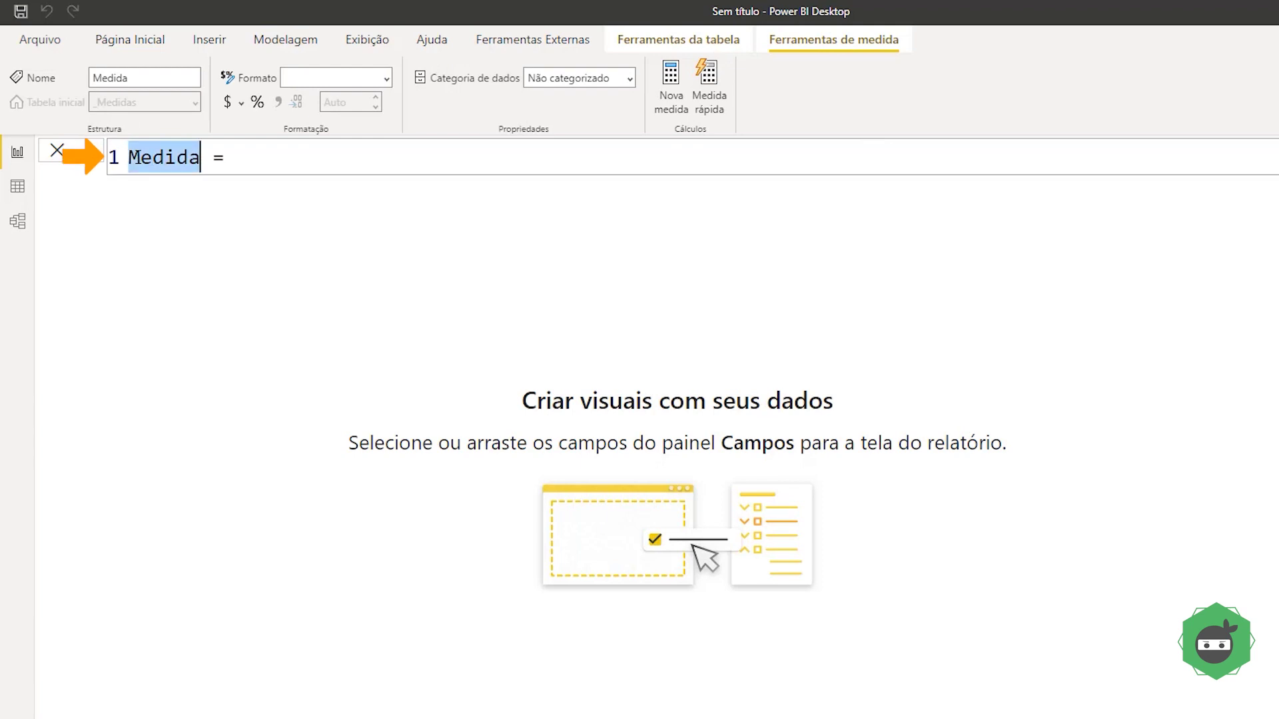
type("Total = s")
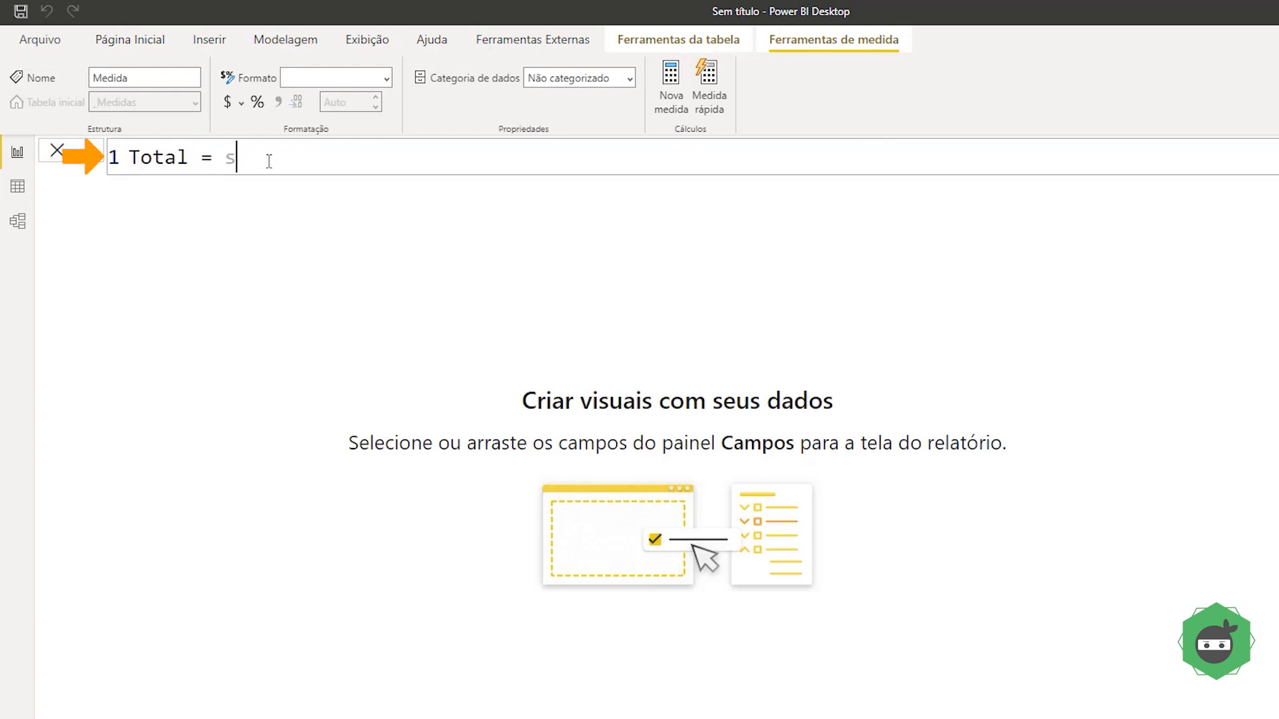
type("um")
key("Tab")
type("val")
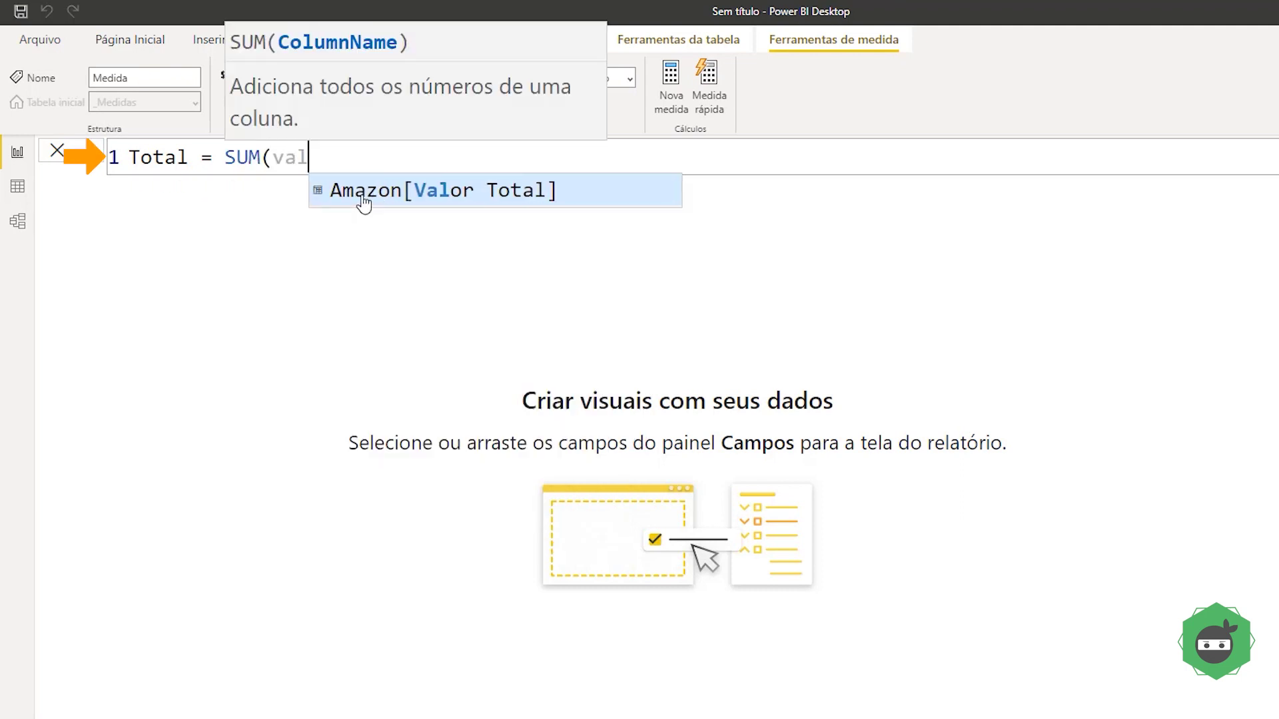
type("o")
key("Tab")
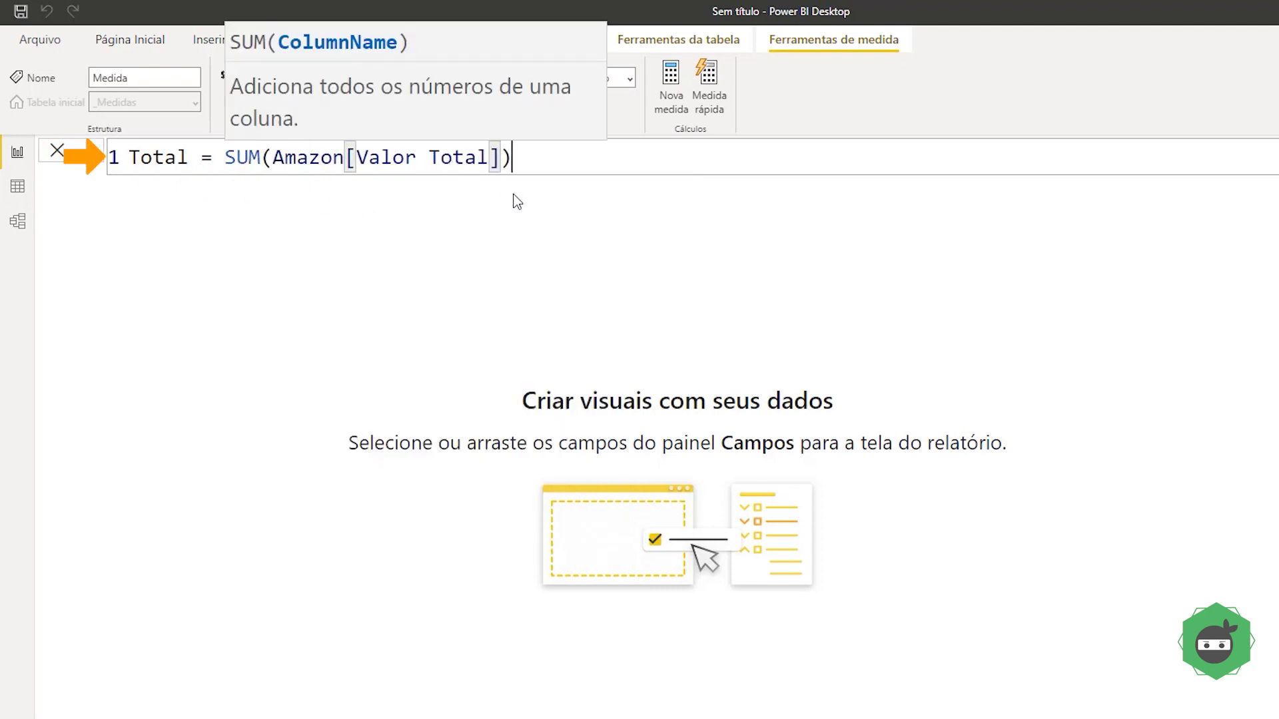
key("Return")
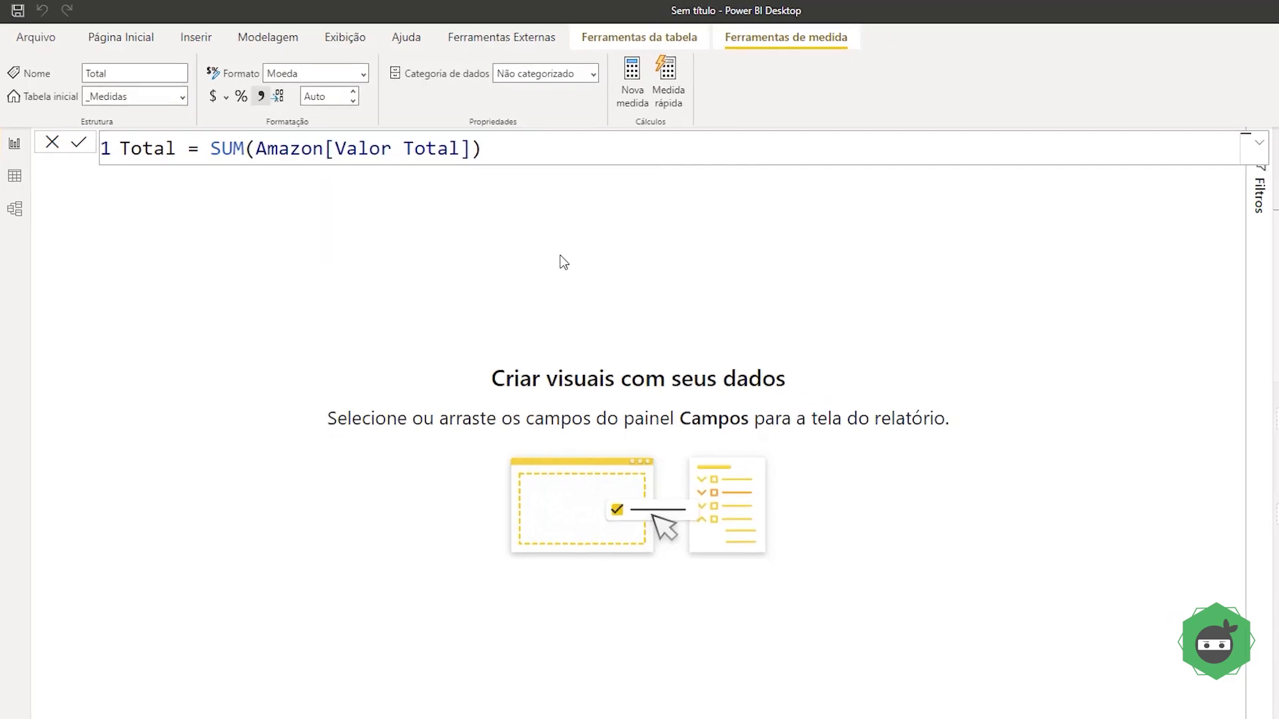
left_click(727, 274)
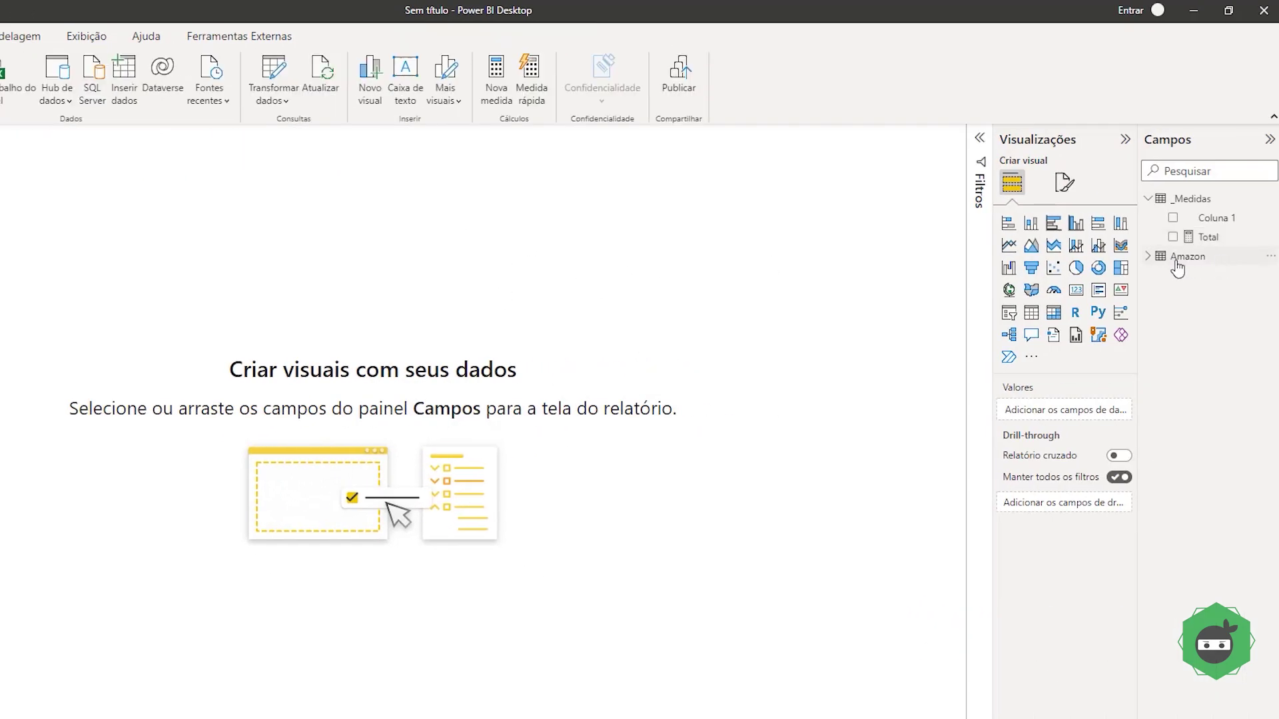
Create an enlarged table visual of Amazon's Produto and add the Total measure as a column
left_click(1148, 258)
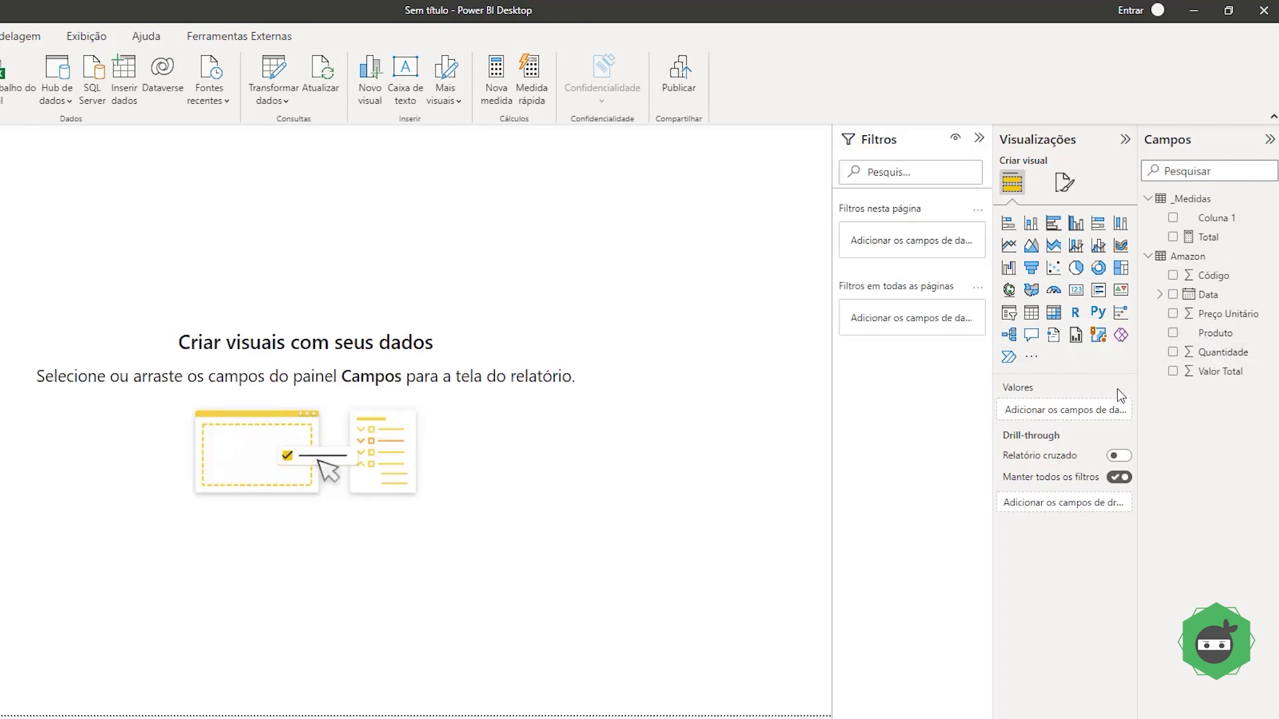
left_click_drag(1207, 335, 167, 291)
left_click_drag(346, 391, 566, 491)
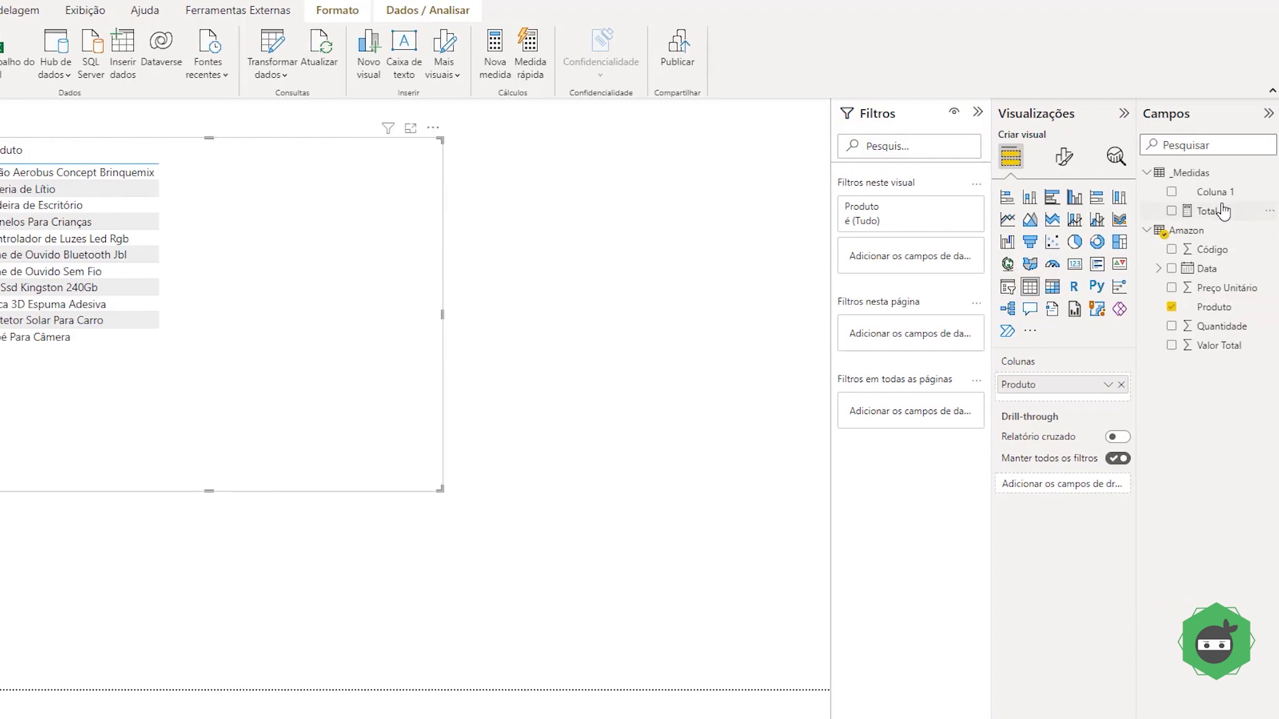
left_click_drag(1205, 211, 333, 238)
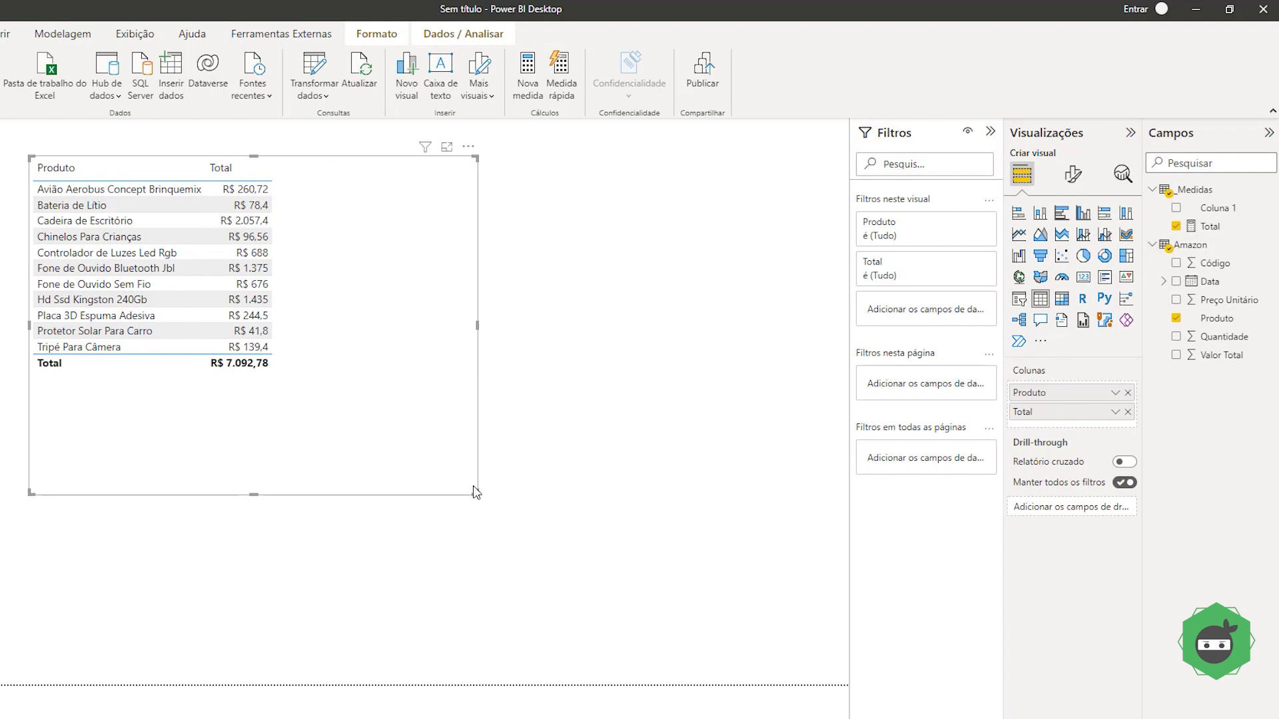
left_click(1219, 226)
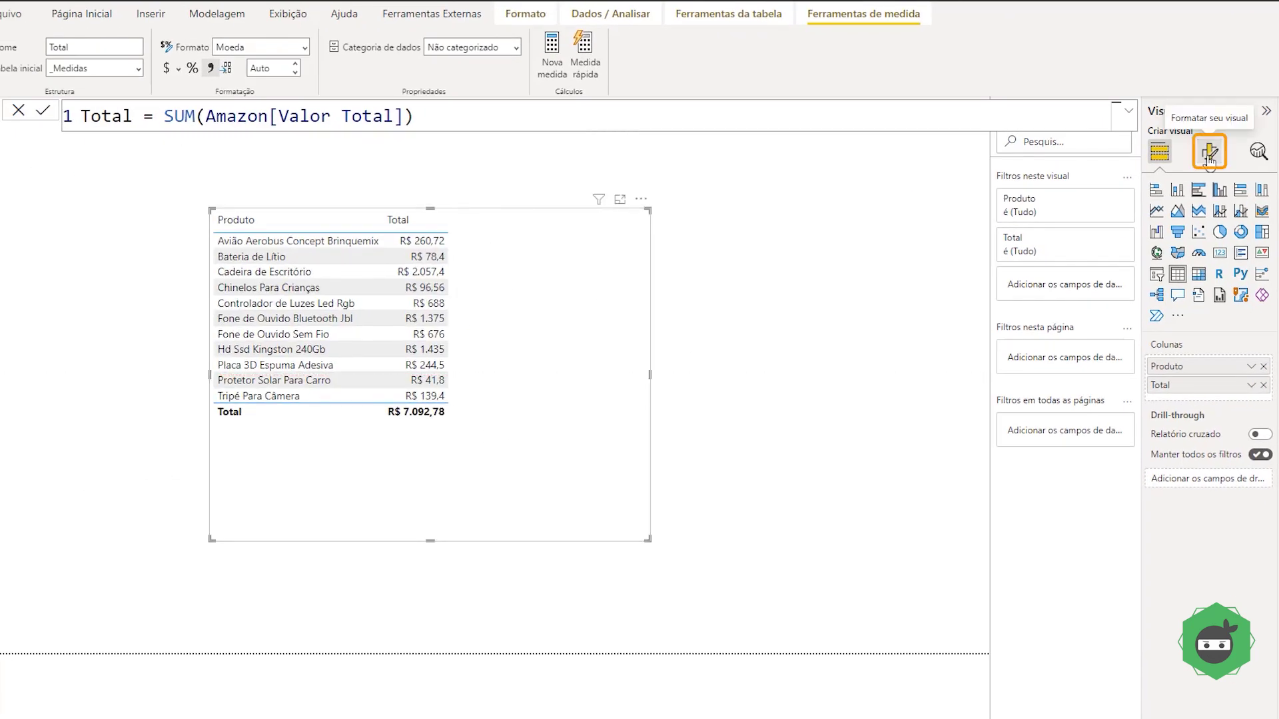
left_click(1208, 161)
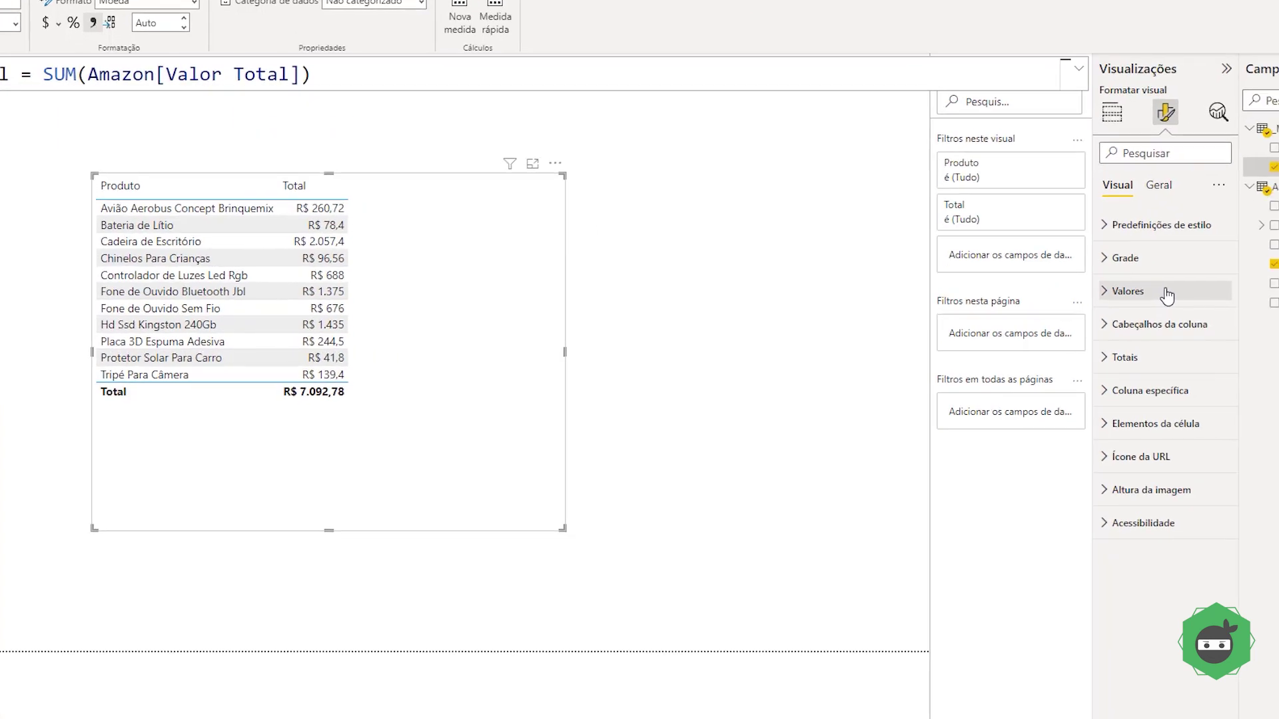
Enlarge the table's value text, set column headers to size 14, and widen the visual rightward
left_click(1167, 293)
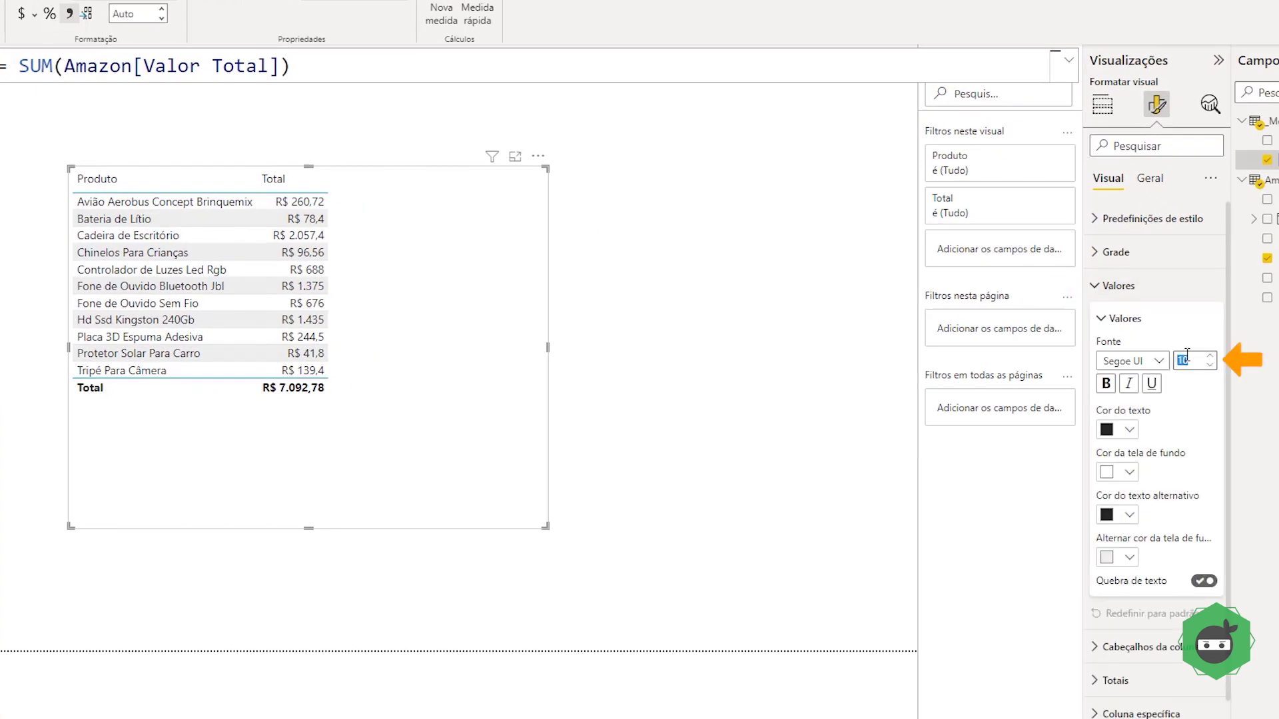
type("14")
left_click(1125, 319)
left_click(1143, 285)
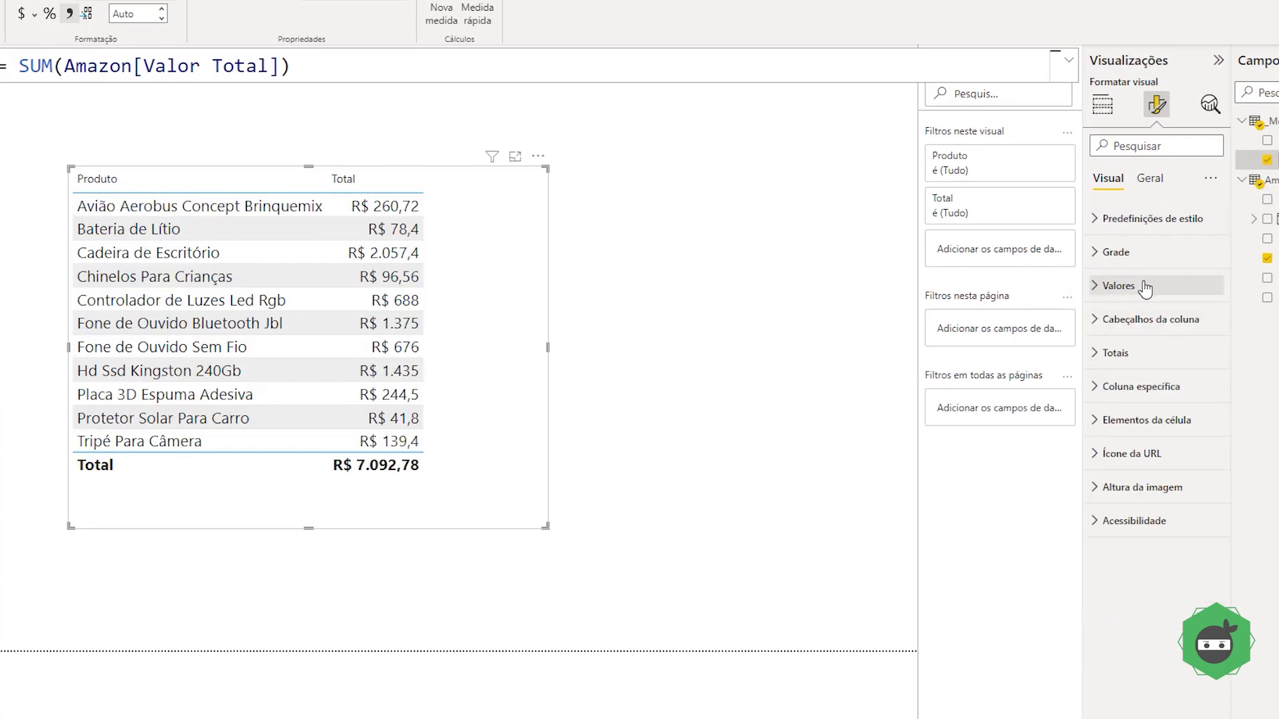
left_click(1156, 320)
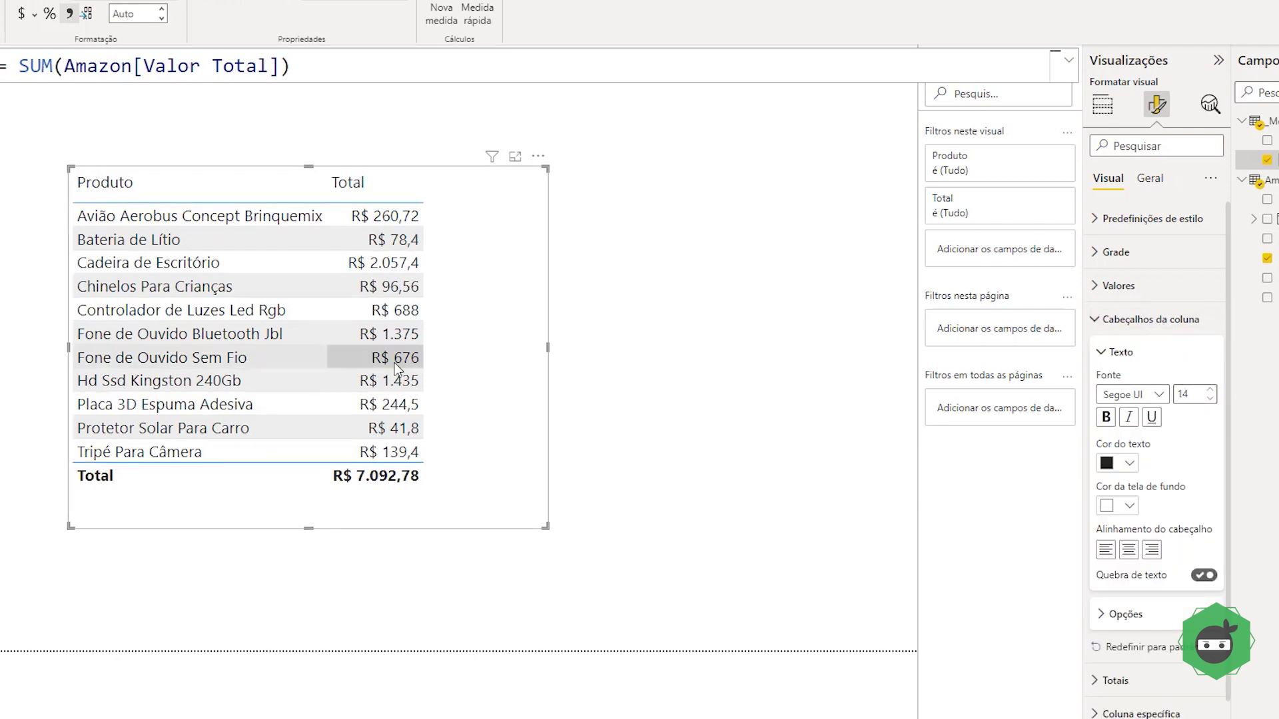
left_click_drag(547, 345, 741, 352)
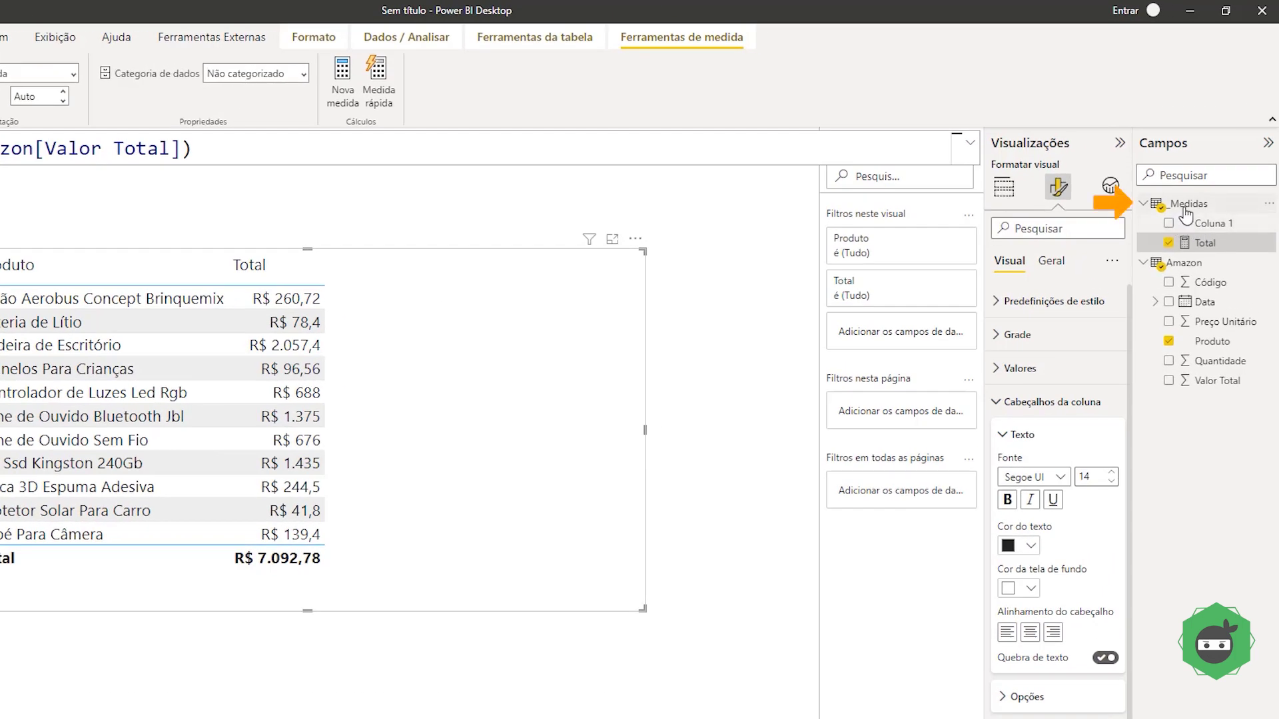
Create the measure Quant = COUNT(Amazon[Código]) in _Medidas and add it as a table column
right_click(1204, 169)
left_click(1100, 224)
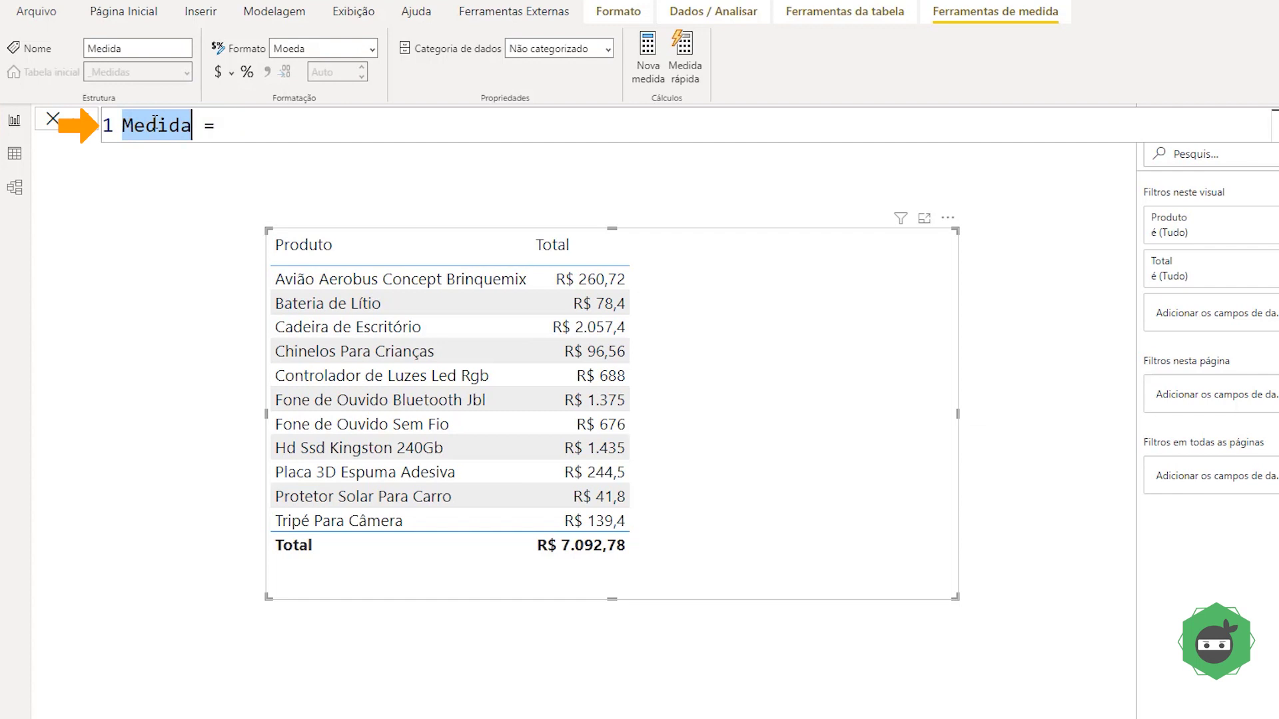
type("Quan")
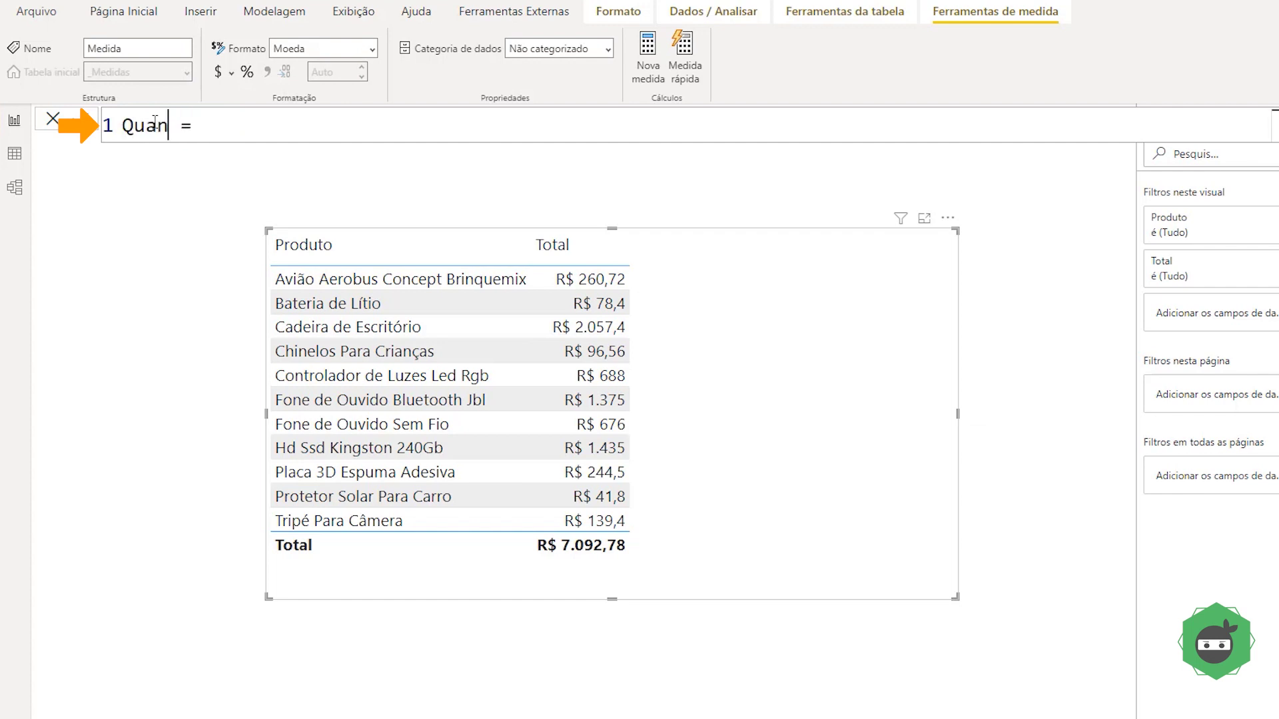
type("t")
key("End")
type("ount")
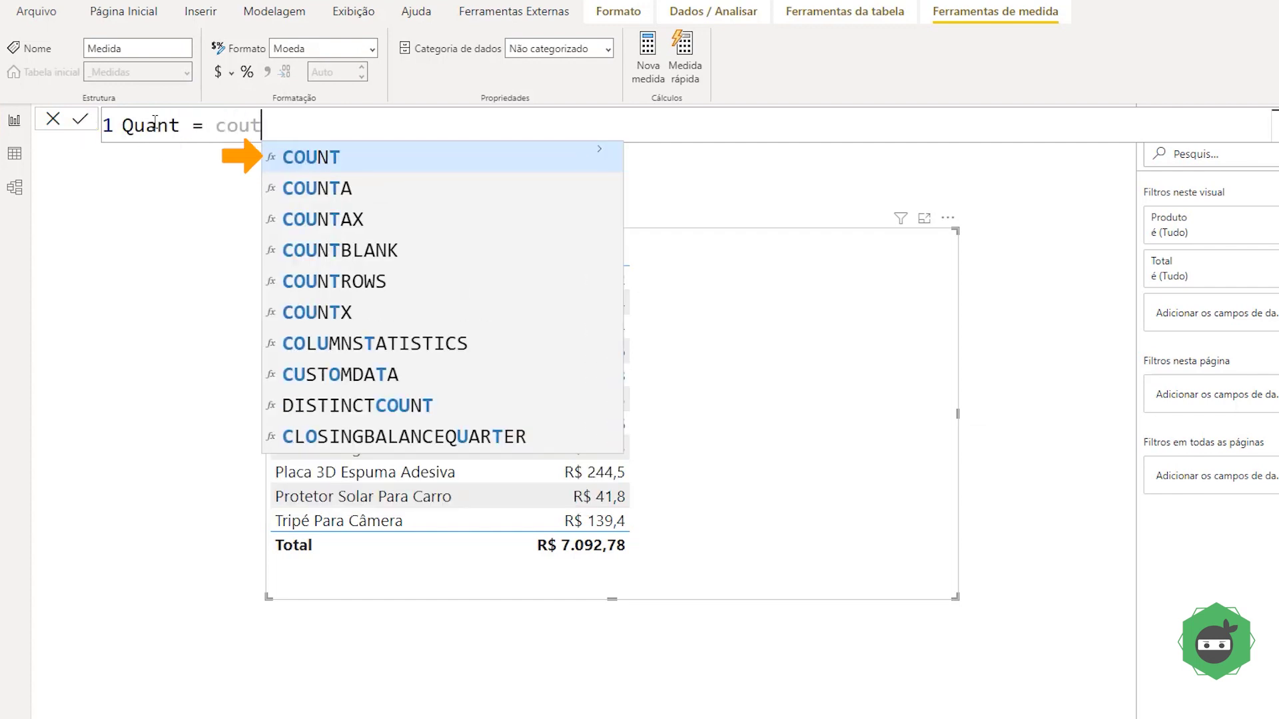
key("Tab")
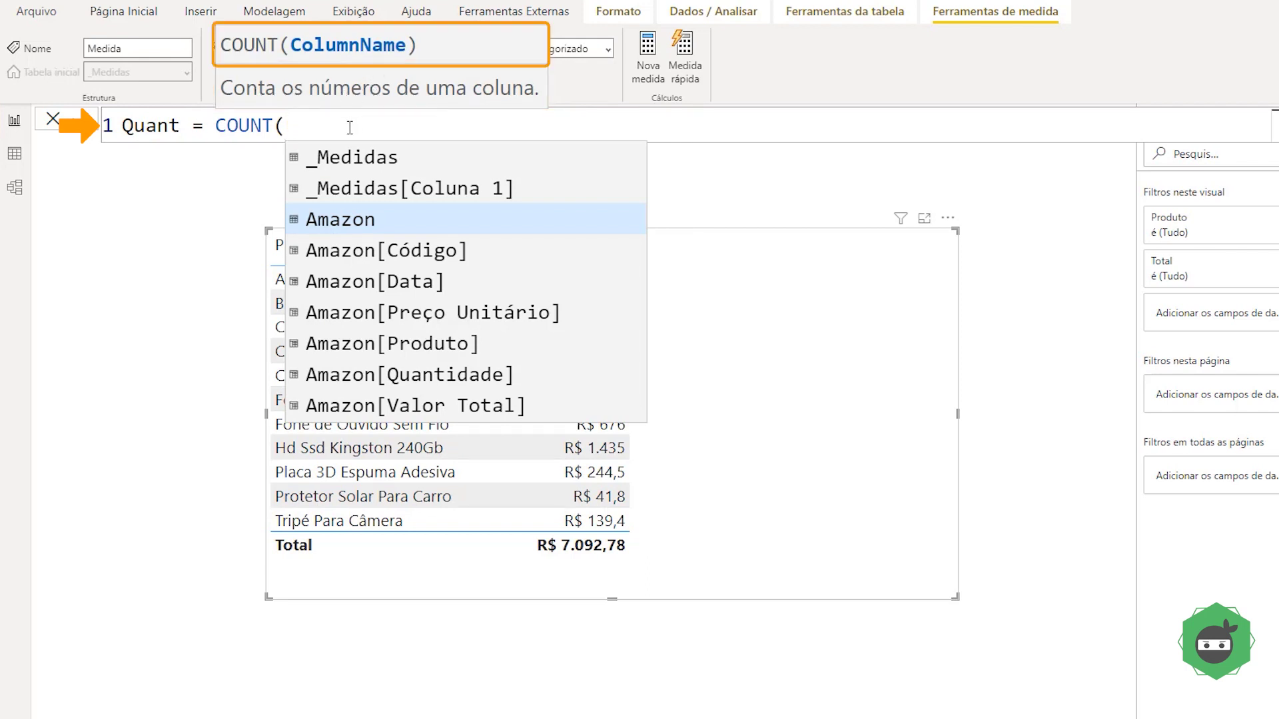
type("cod")
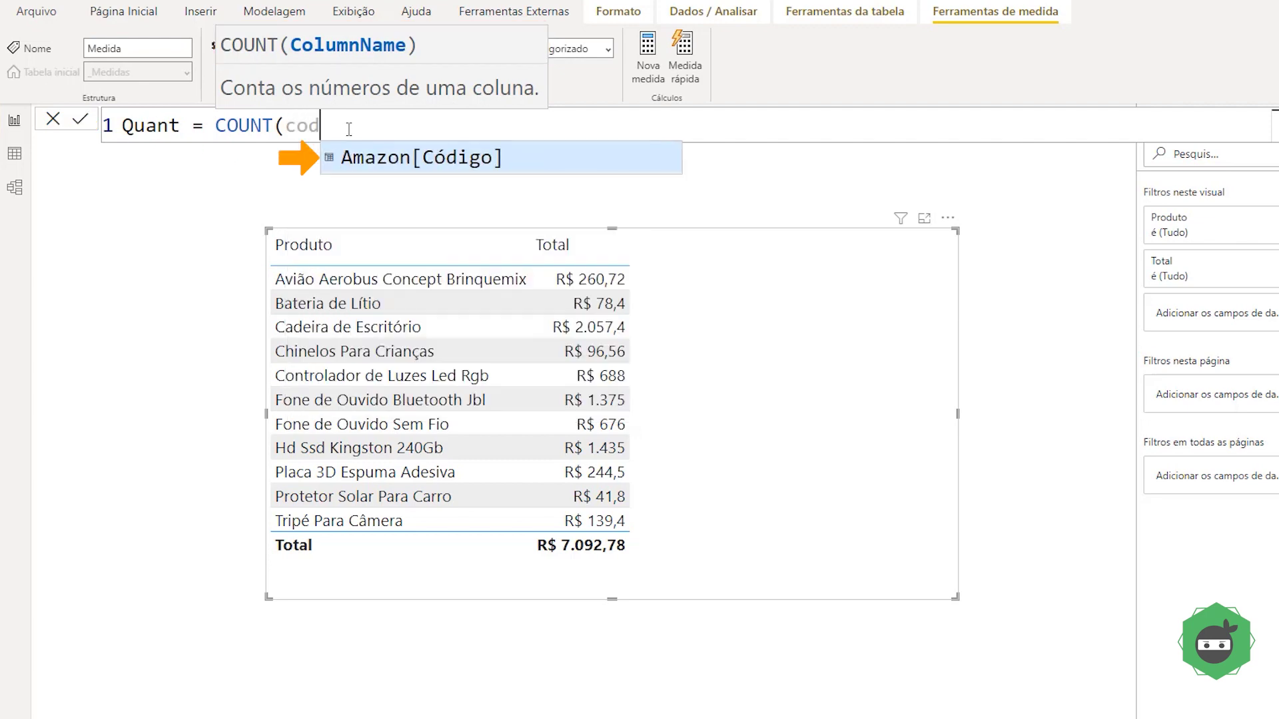
key("Tab")
type(")")
key("Return")
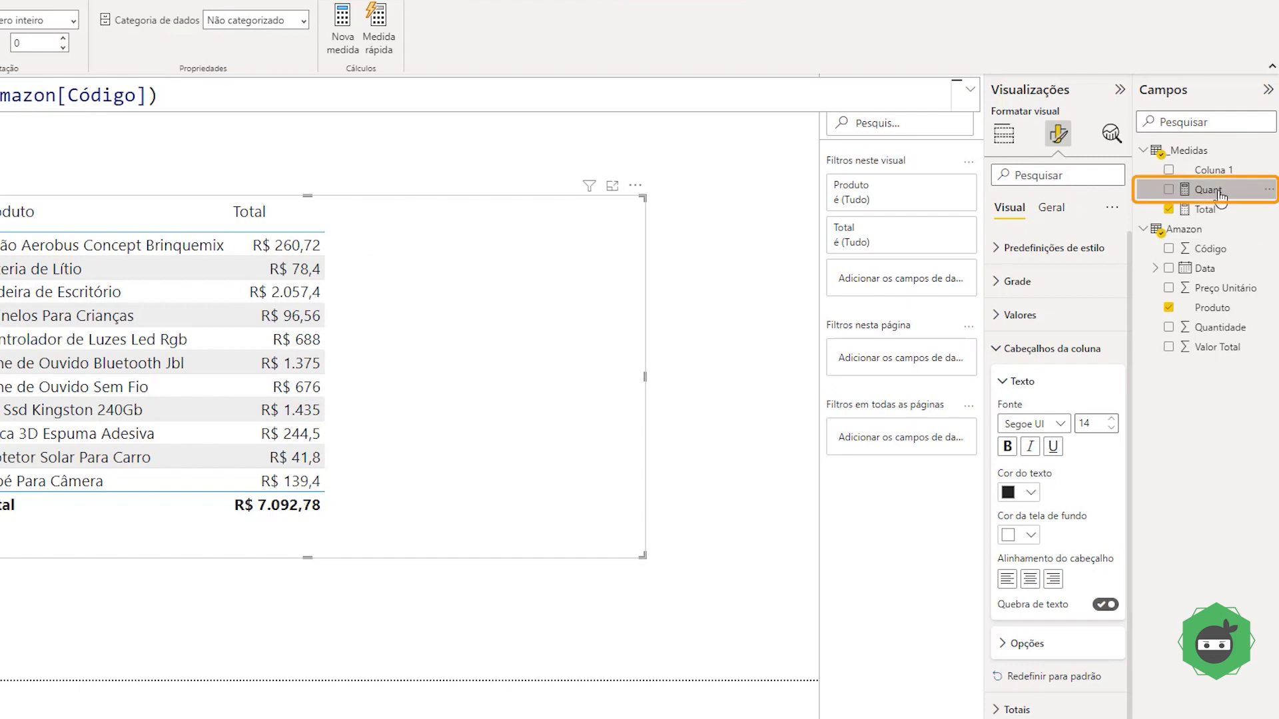
left_click_drag(1219, 194, 586, 345)
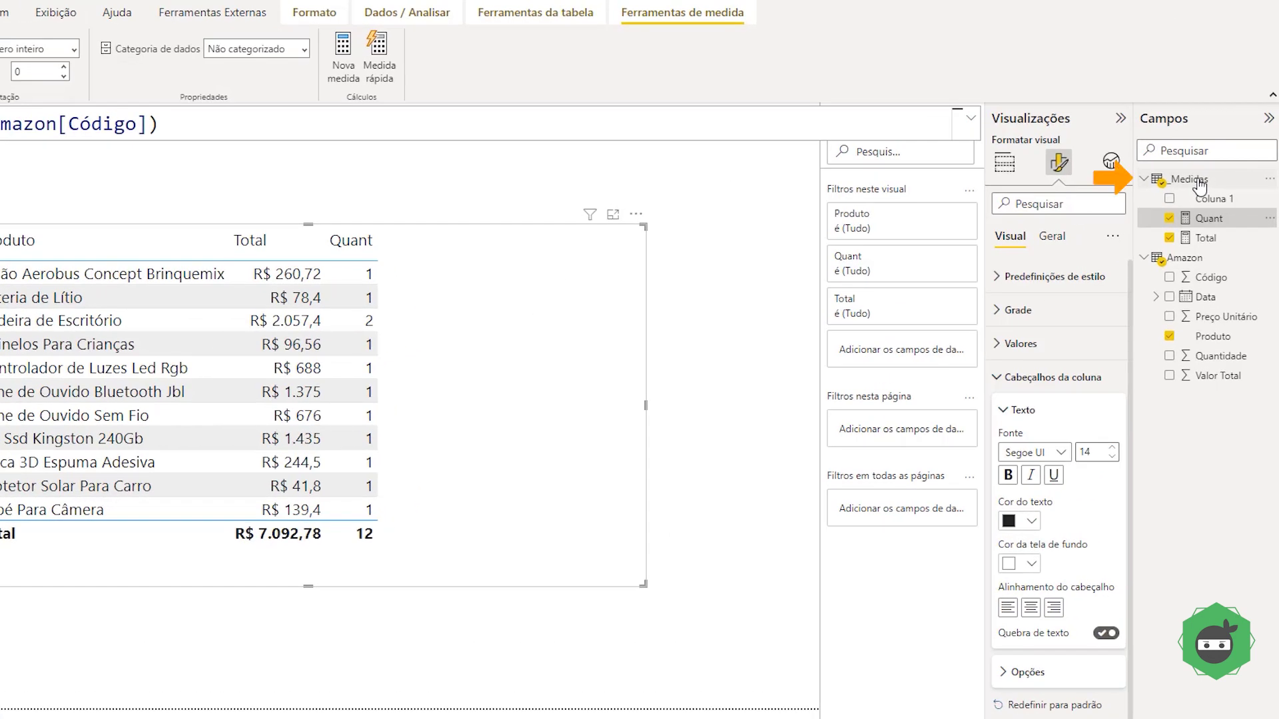
Create the measure Média 01 = [Total]/[Quant] in _Medidas and add it as a table column
right_click(1209, 154)
left_click(1130, 189)
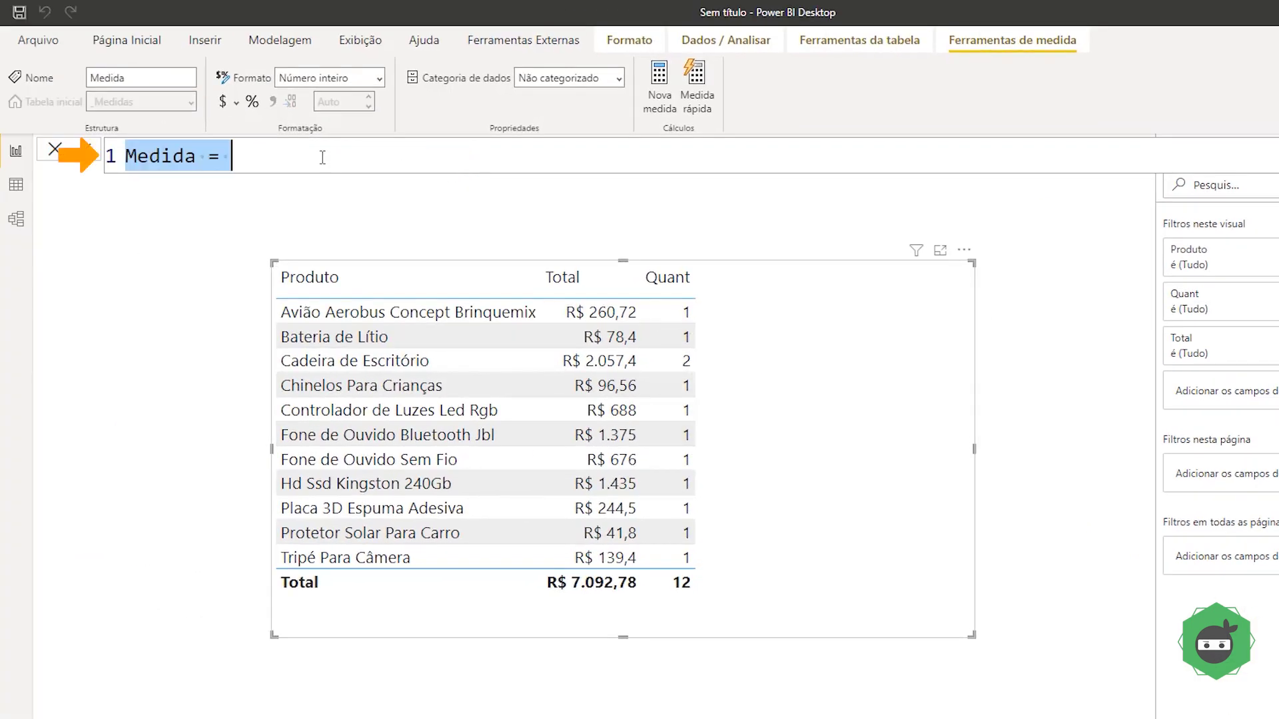
type("M")
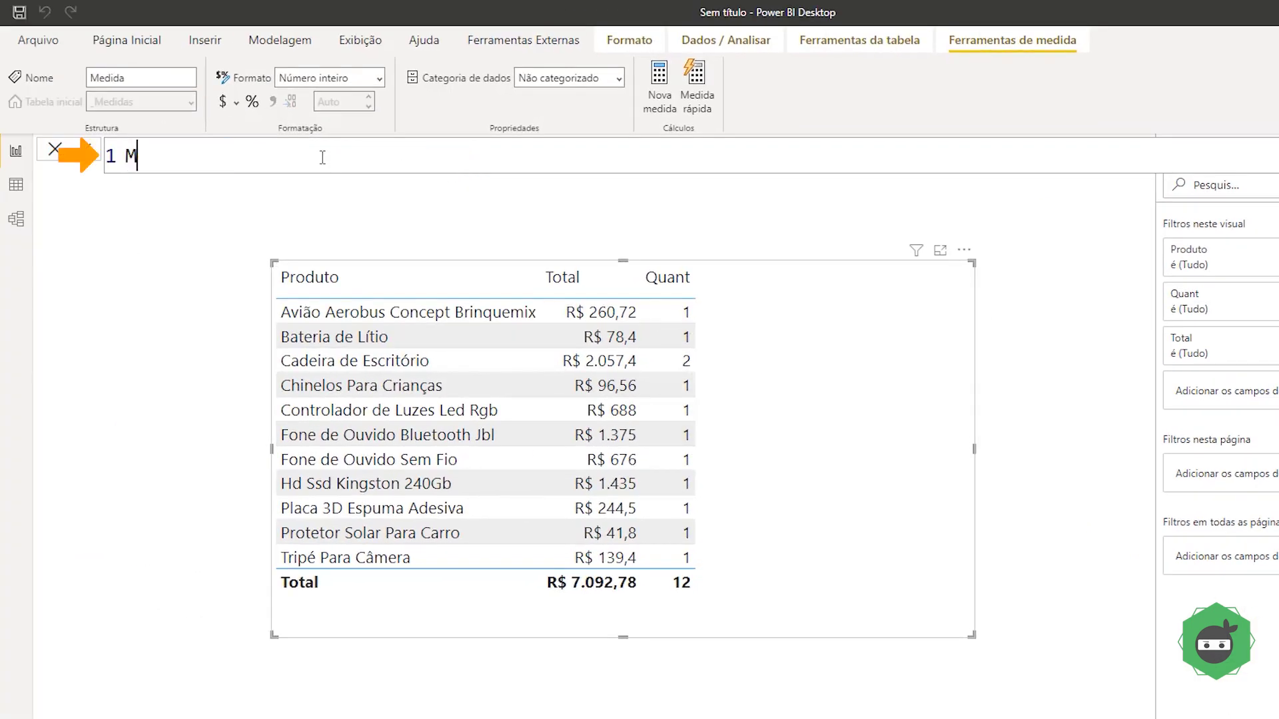
type("édia 01 = ")
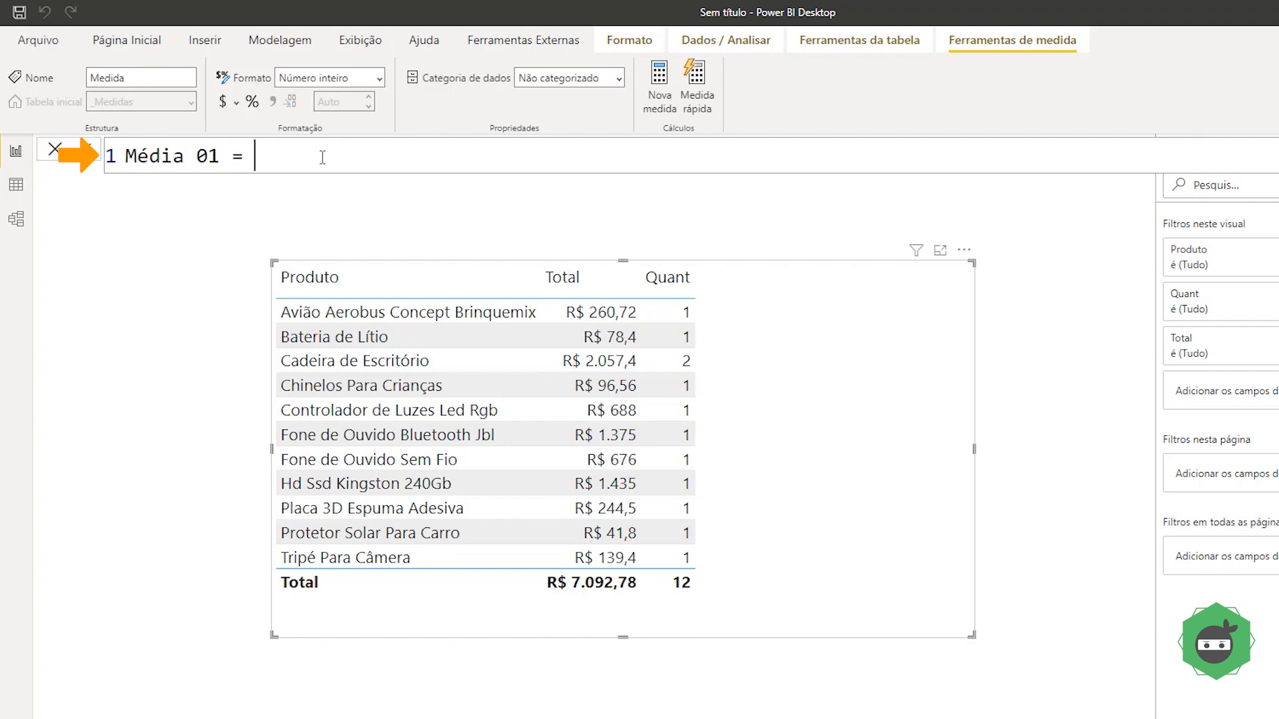
type("t")
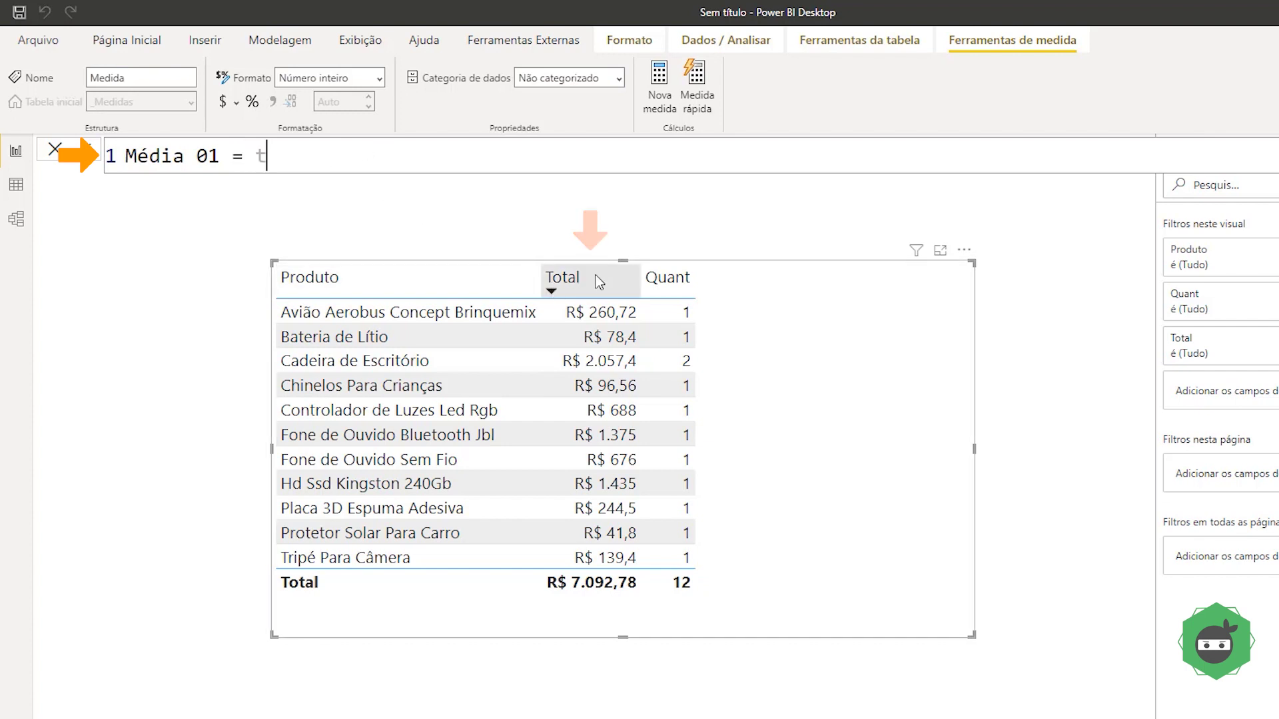
type("otal")
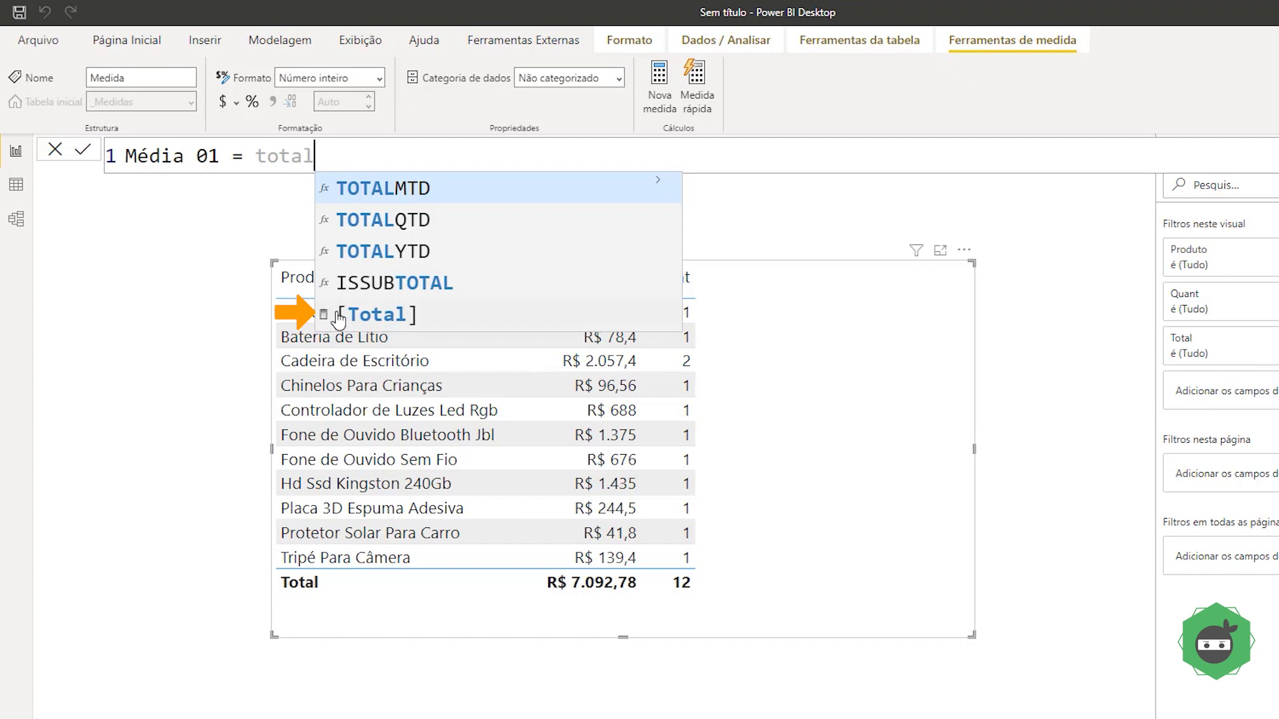
left_click(406, 326)
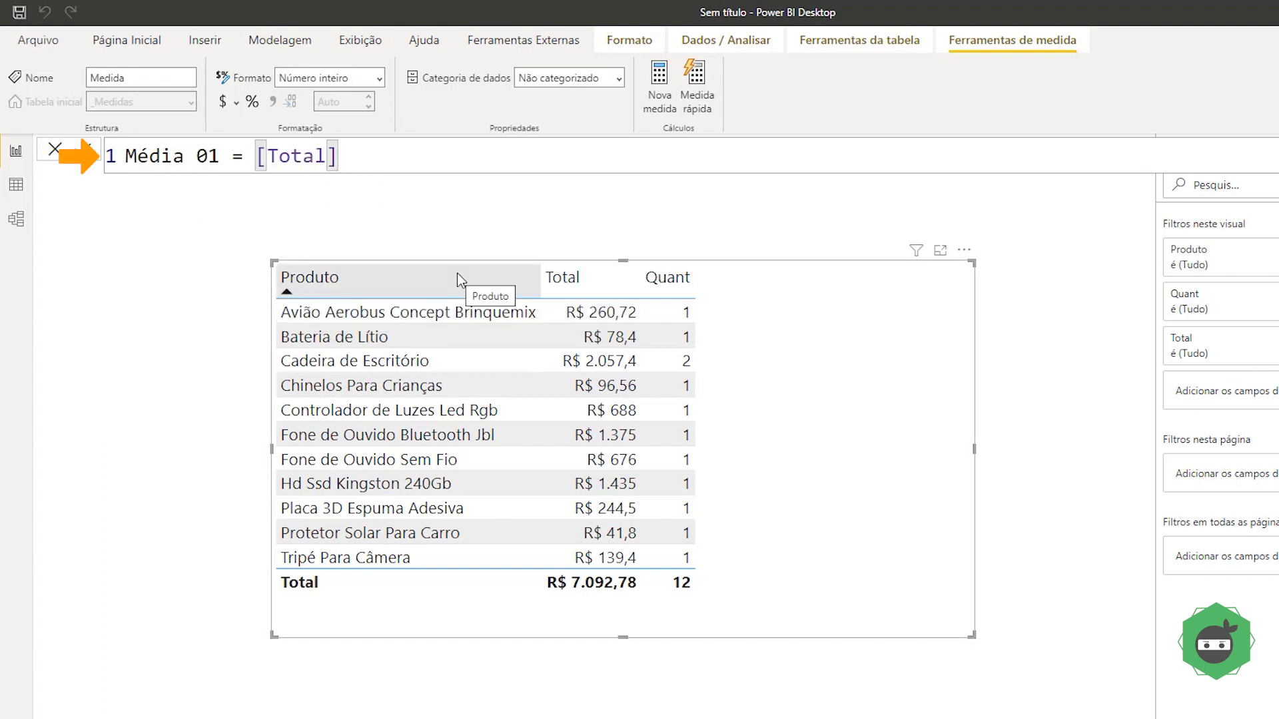
type("/quan")
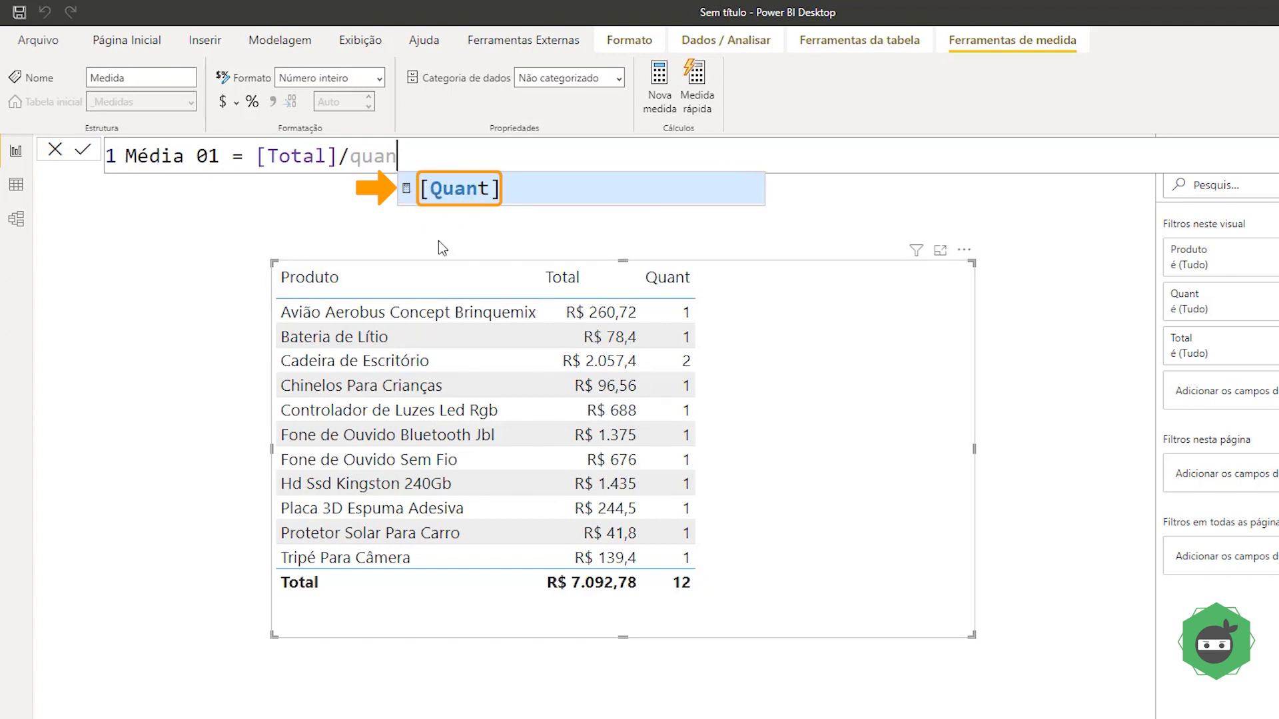
left_click(476, 186)
key("Return")
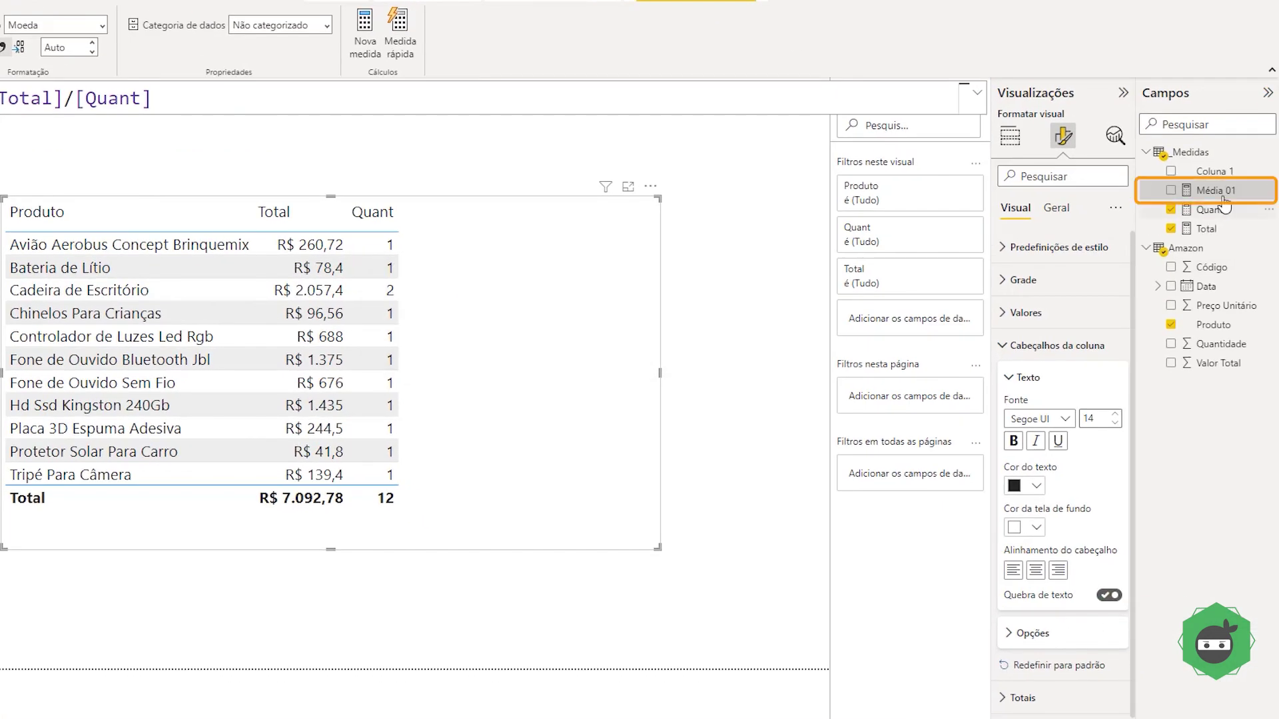
left_click_drag(1222, 193, 512, 310)
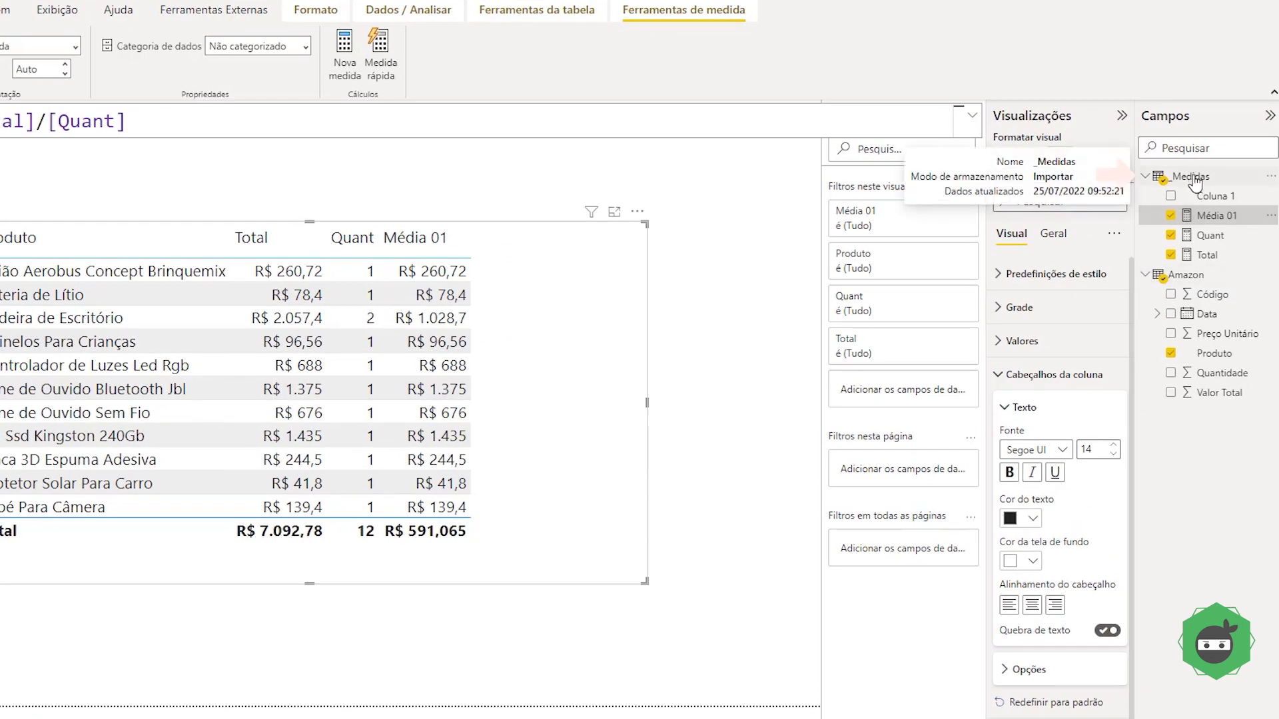
Define Média 02 = AVERAGE(Amazon[Valor Total]) as a new measure in _Medidas
right_click(1197, 181)
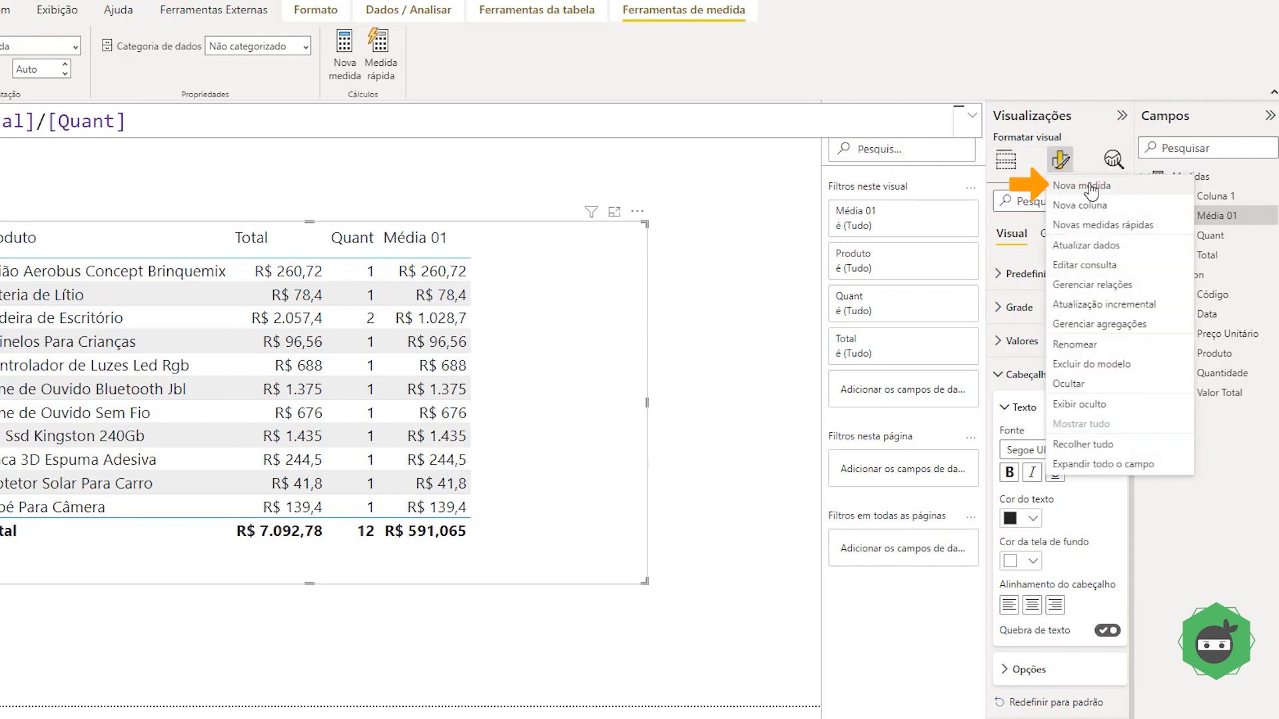
key("Escape")
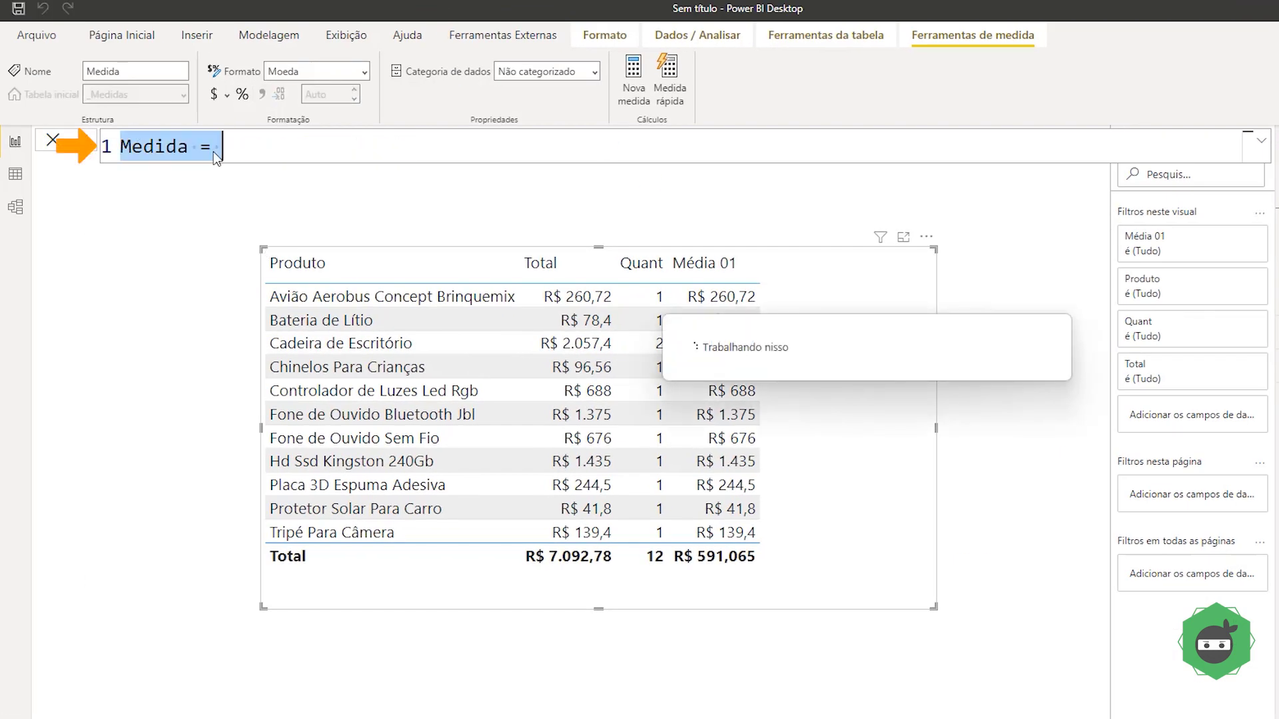
type("Média ")
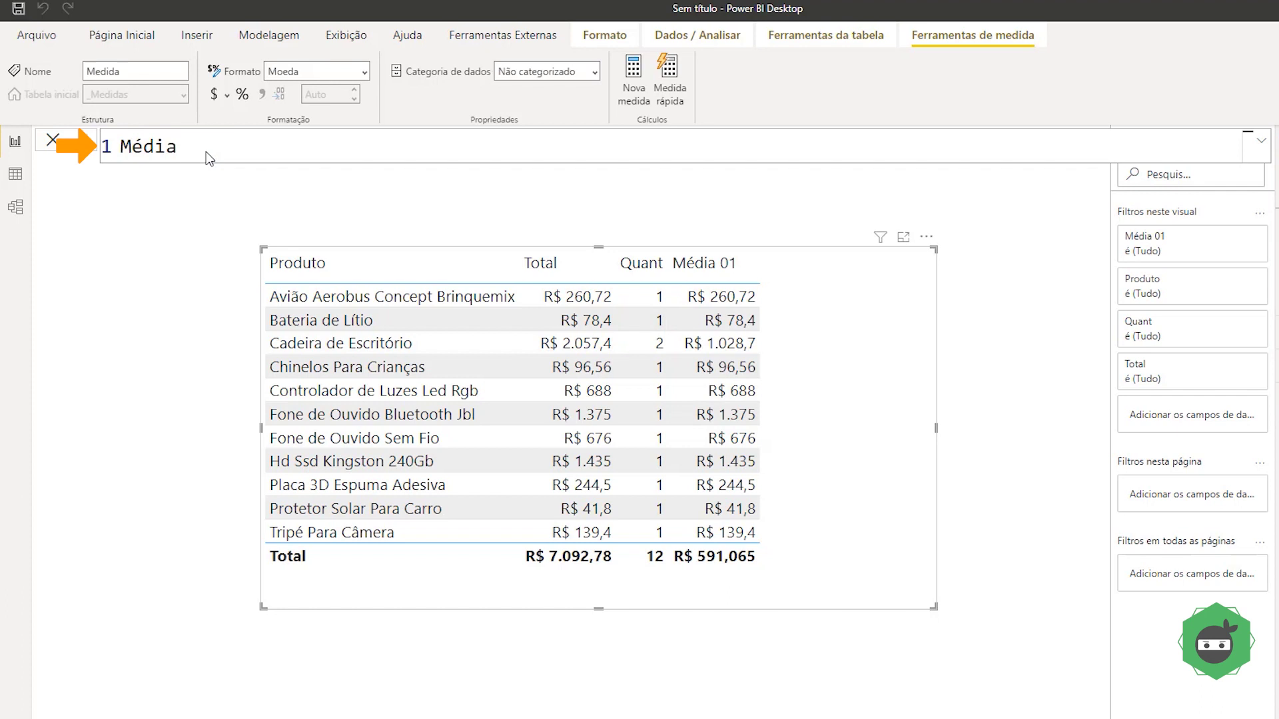
type("02 = ")
type("a")
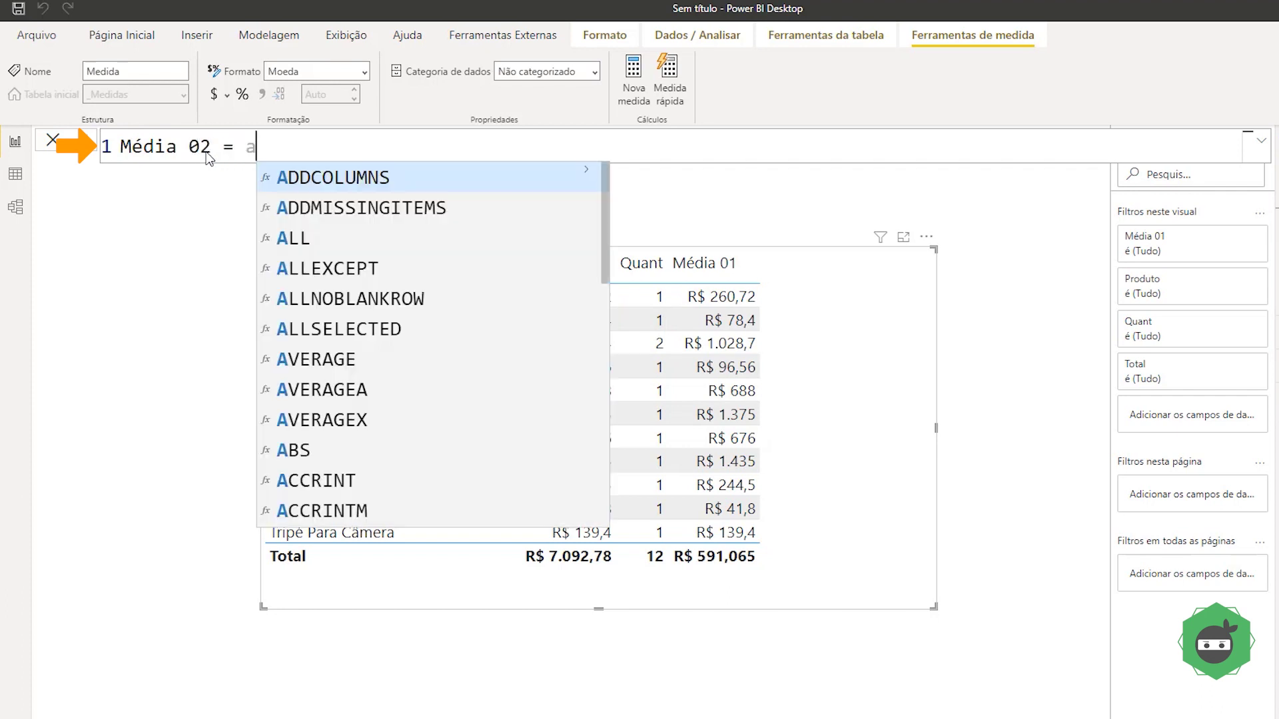
type("ve")
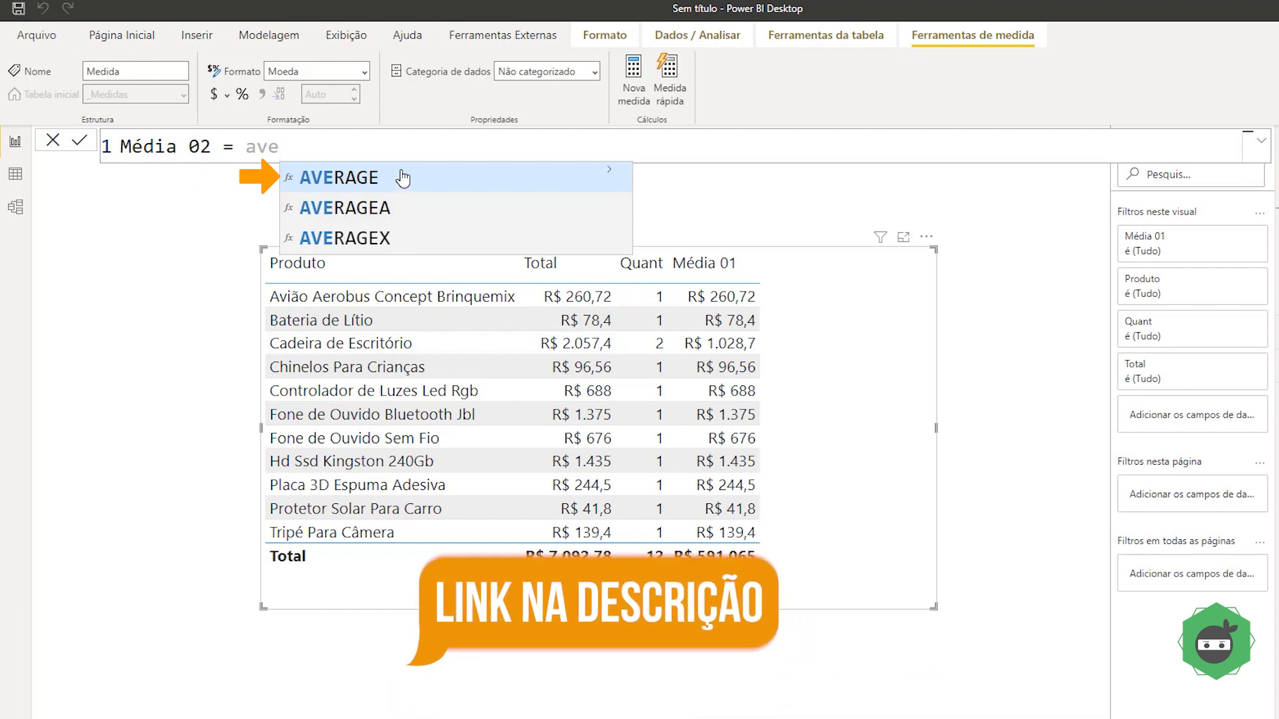
left_click(346, 188)
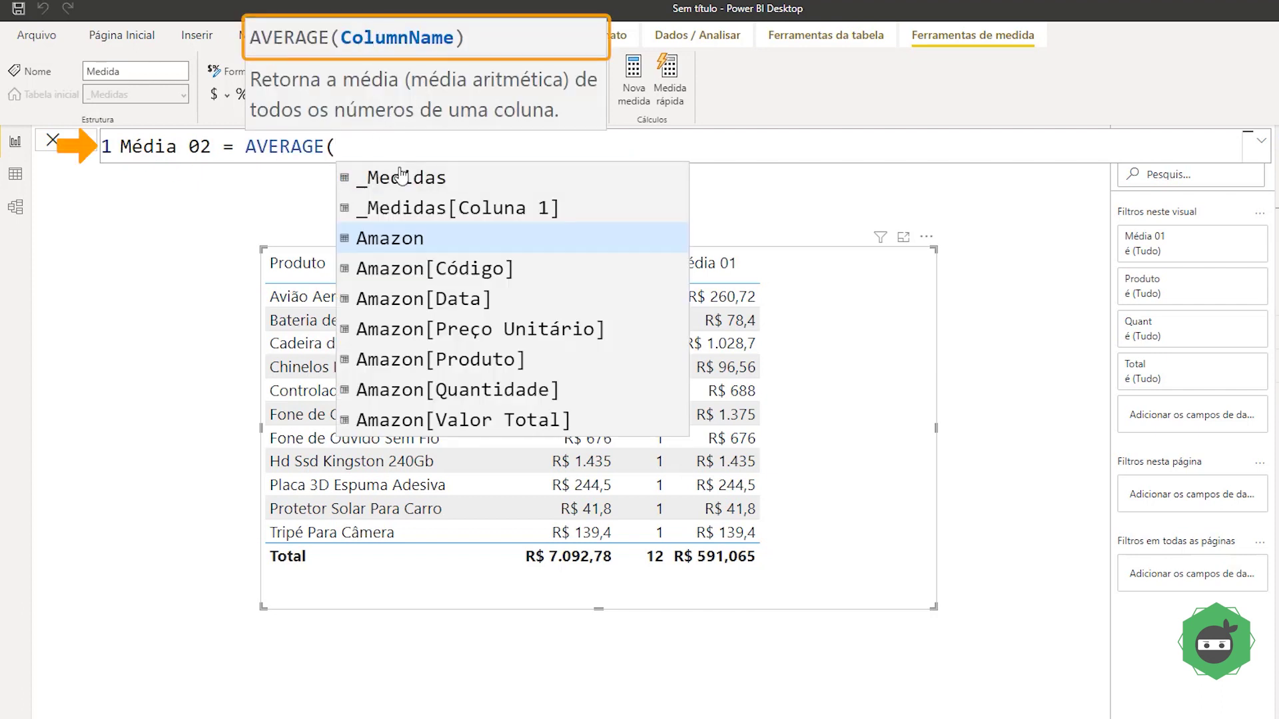
type("val")
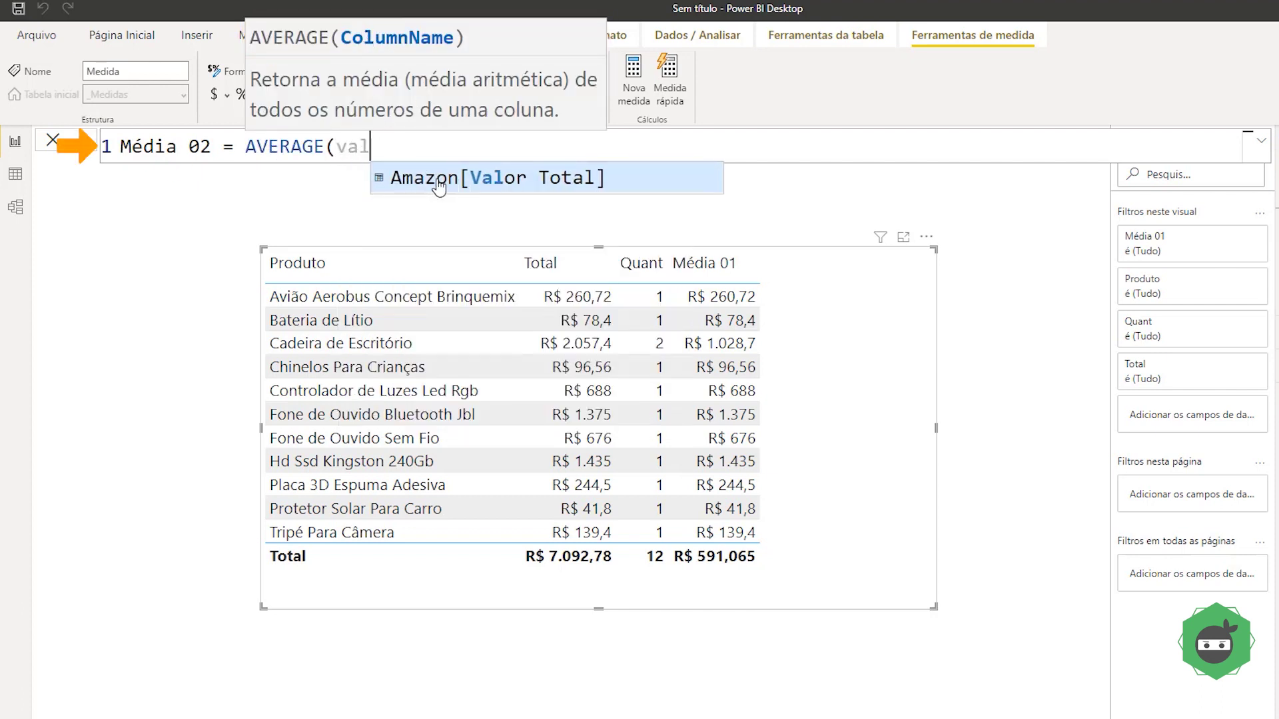
type("or")
key("Tab")
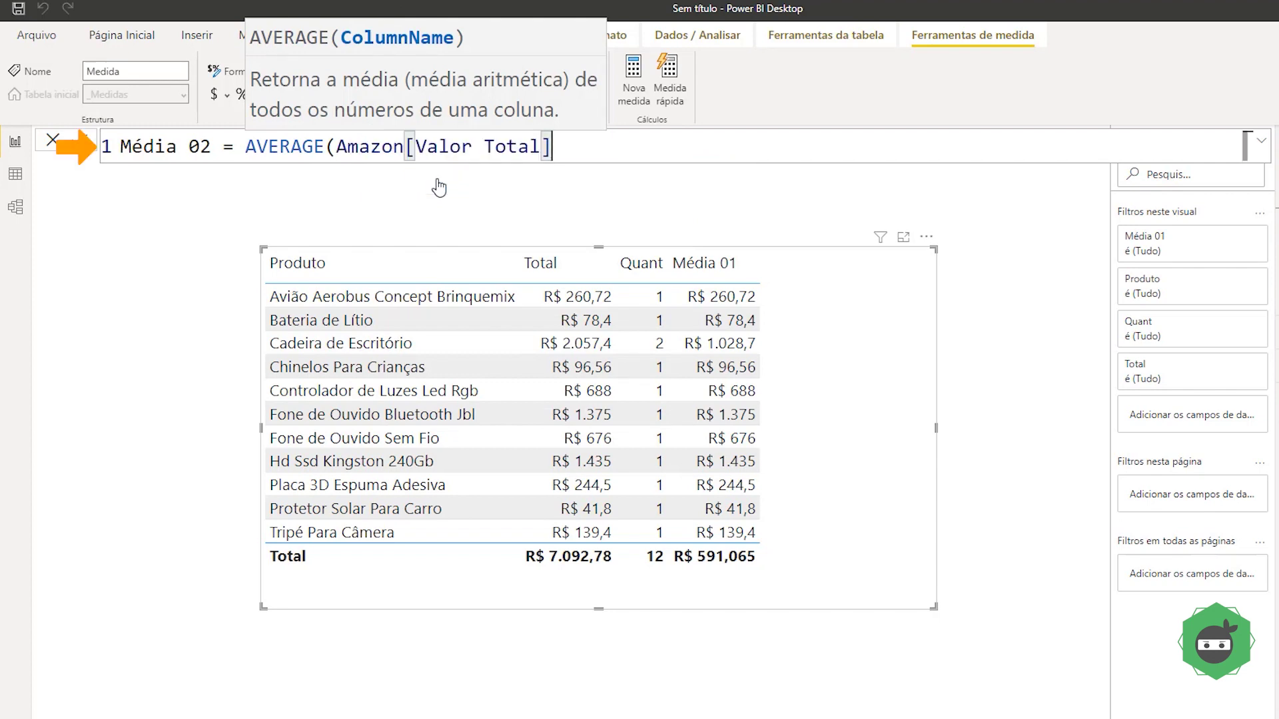
type(")")
key("Return")
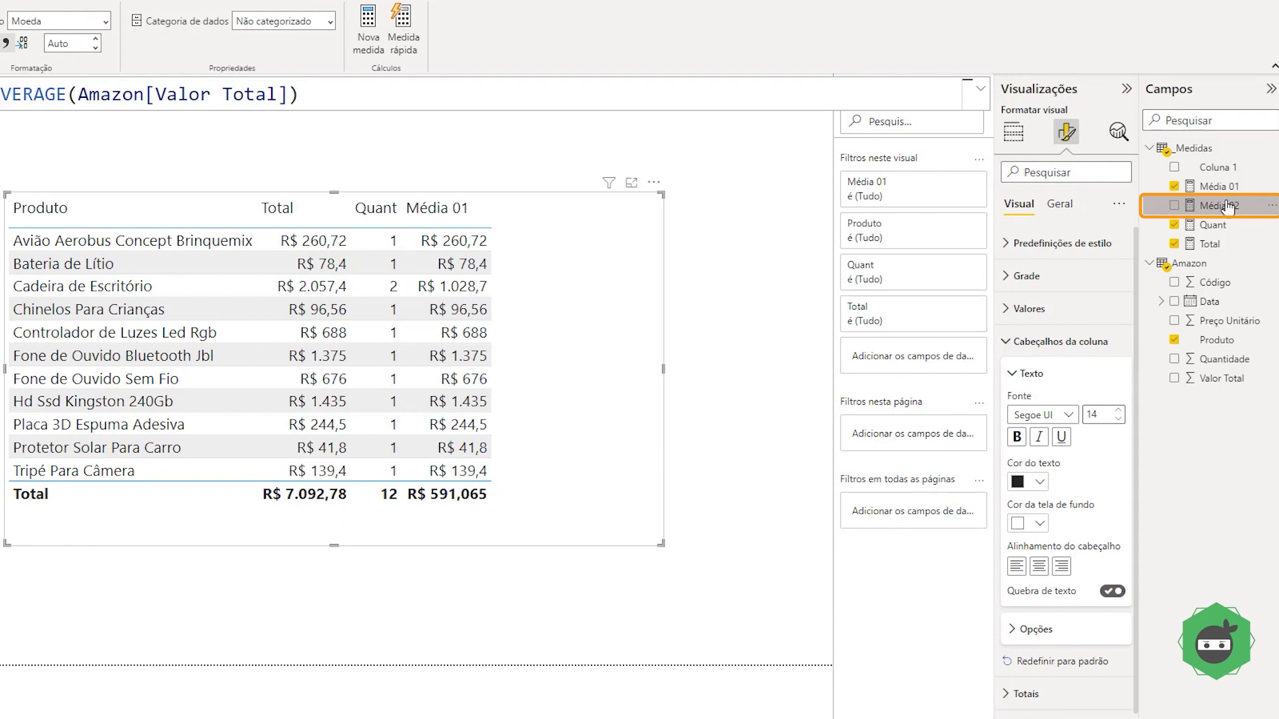
Drag the Média 02 measure from _Medidas onto the product table visual
left_click_drag(1227, 207, 602, 346)
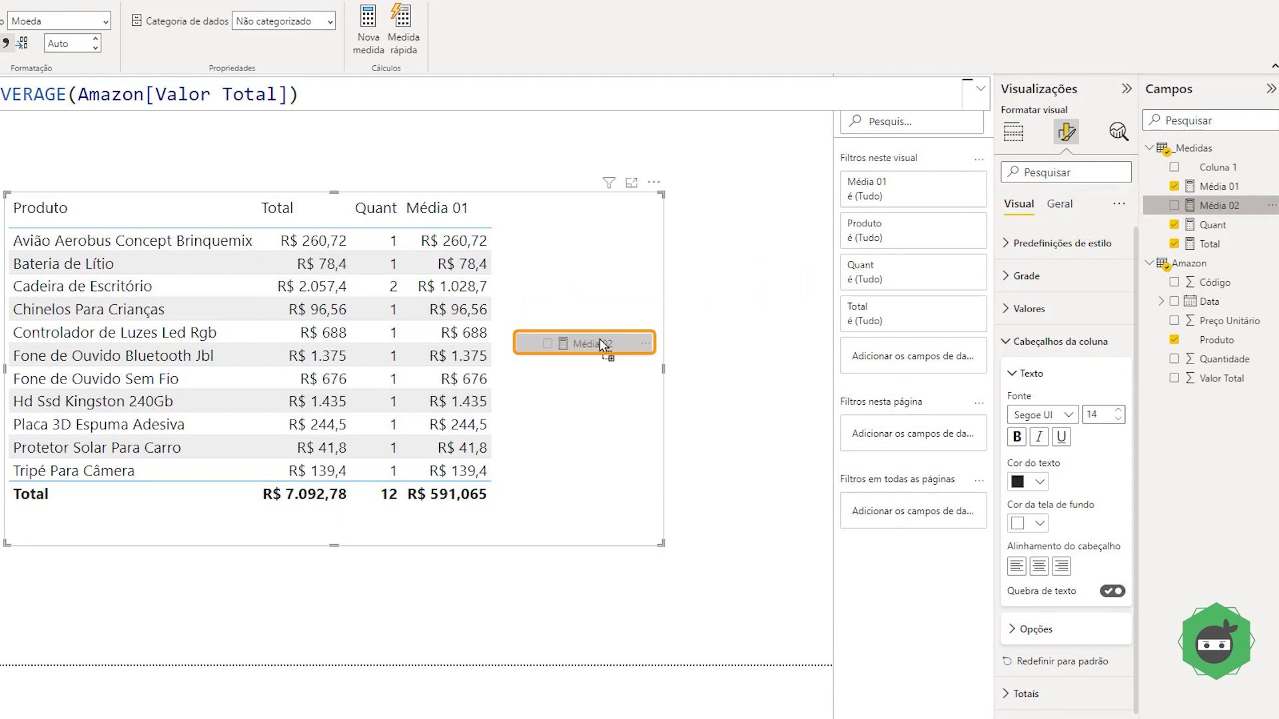